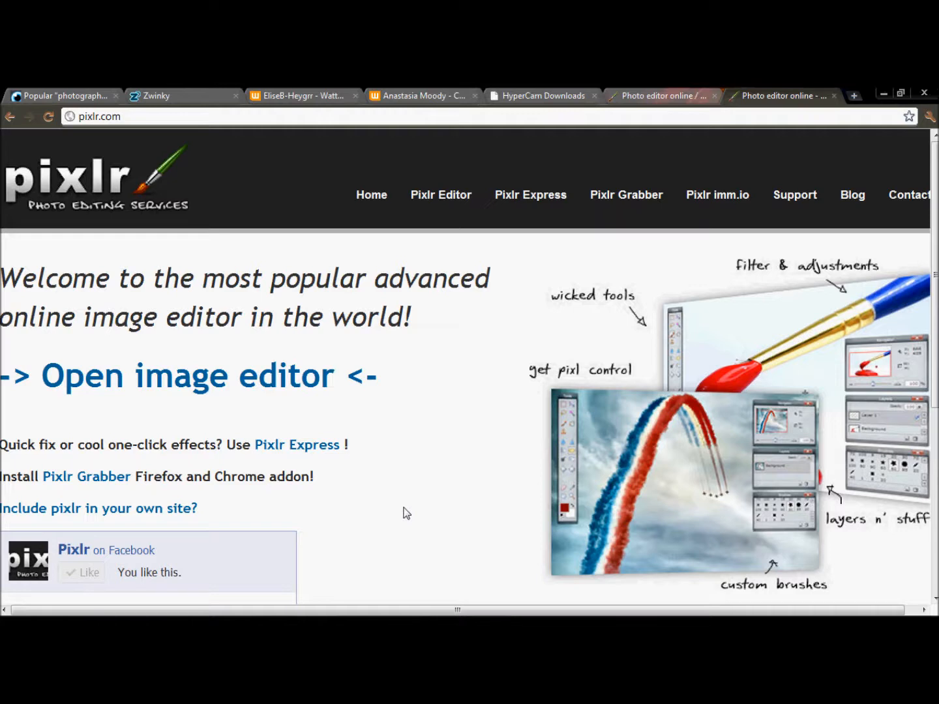
# - Close the extra pixlr.com home page and return to the open photo editor
pyautogui.click(127, 117)
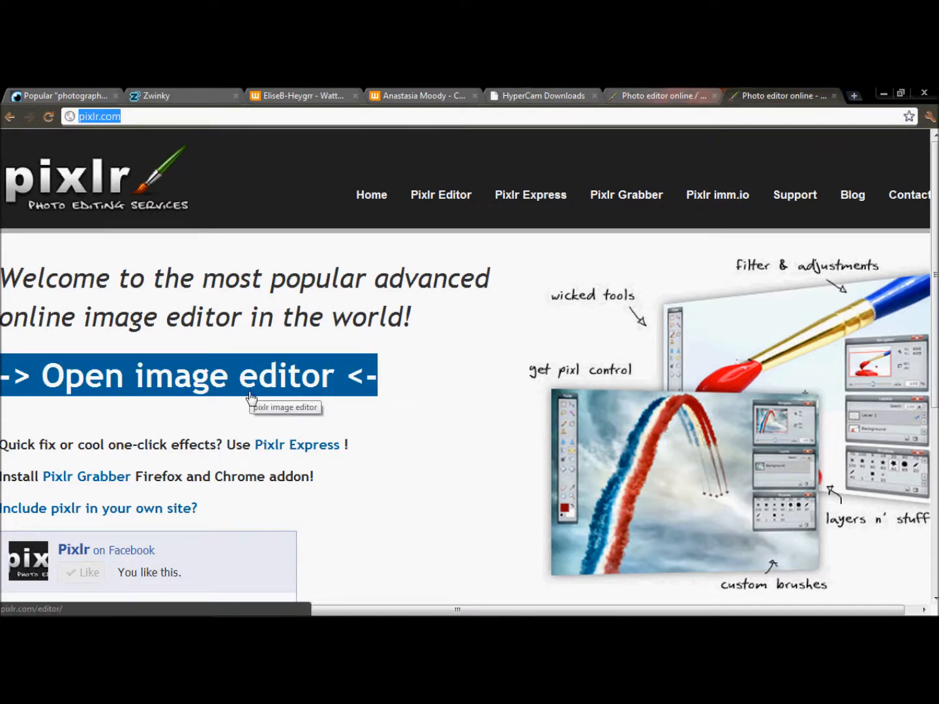
pyautogui.click(834, 95)
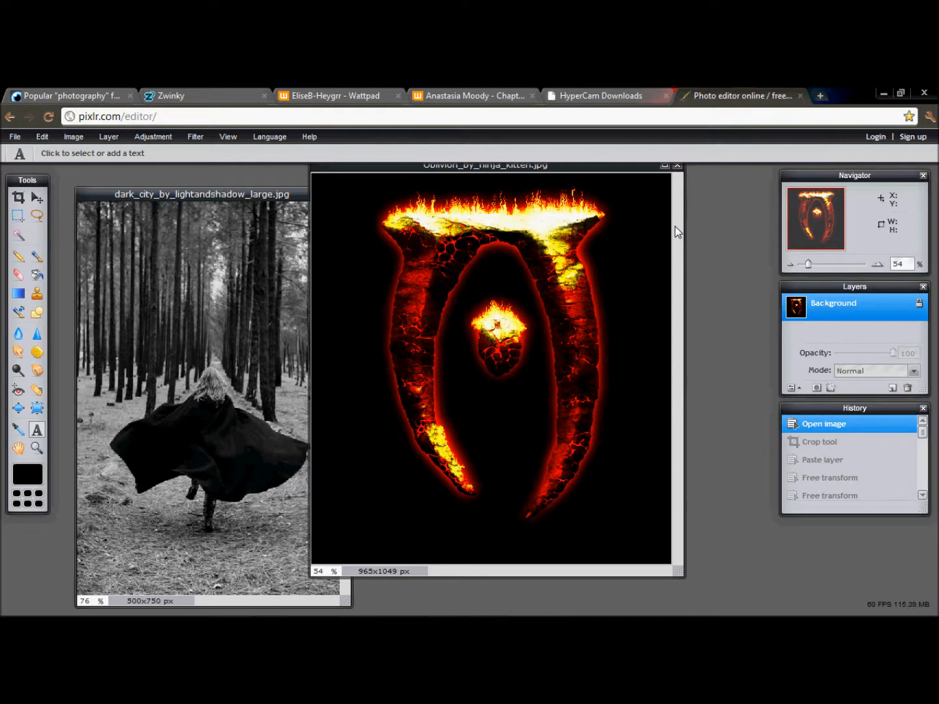
# - Crop the Oblivion image closely around the burning symbol, to about 644 by 976 px
pyautogui.click(19, 197)
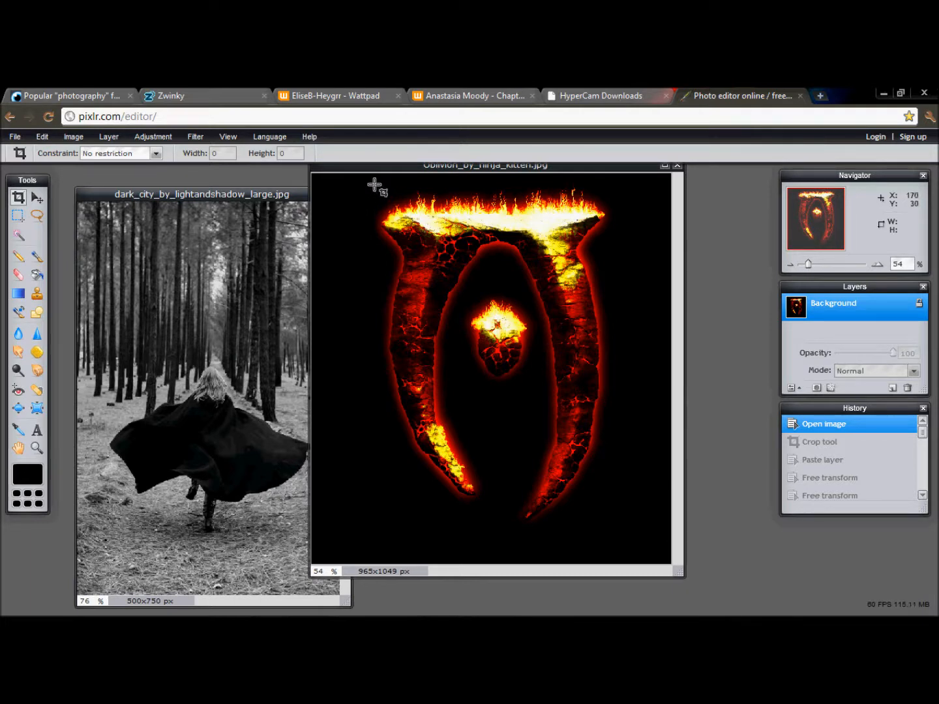
pyautogui.moveTo(377, 182); pyautogui.dragTo(615, 545)
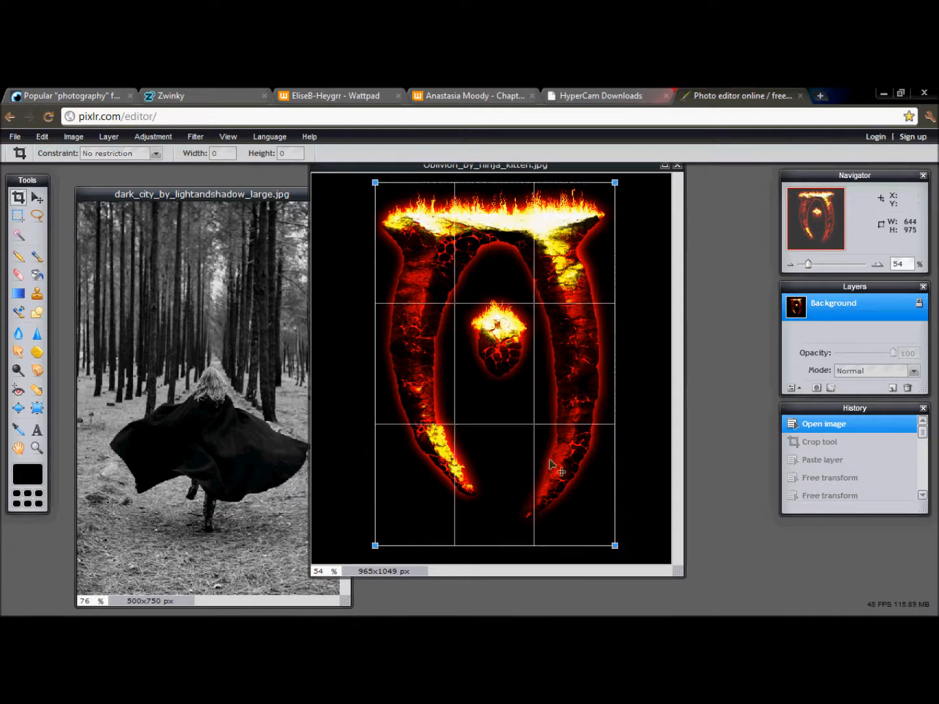
pyautogui.moveTo(546, 439); pyautogui.dragTo(544, 439)
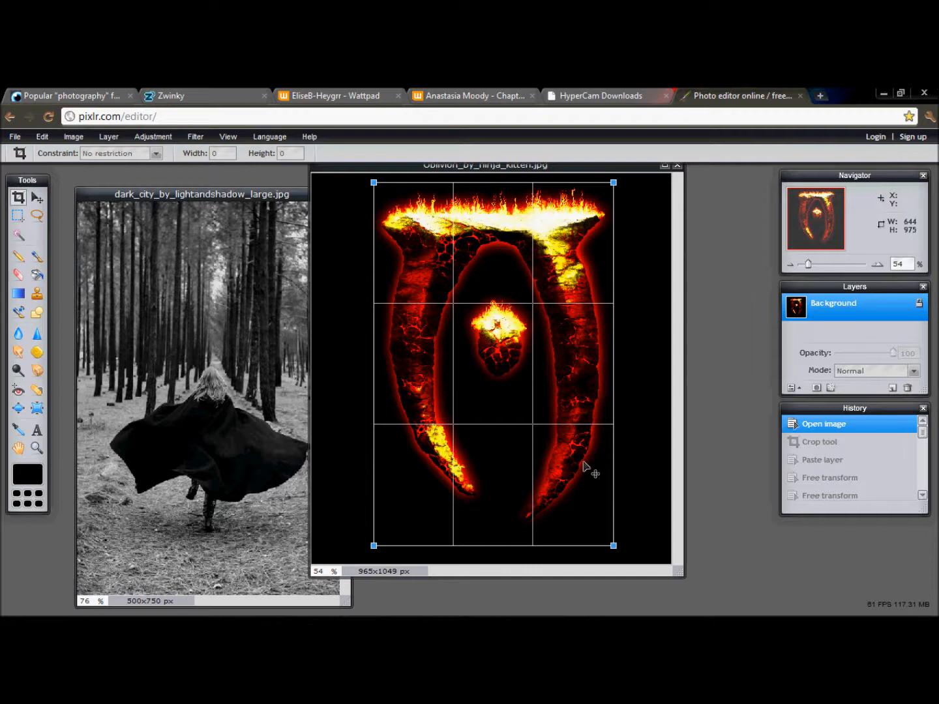
pyautogui.press('Return')
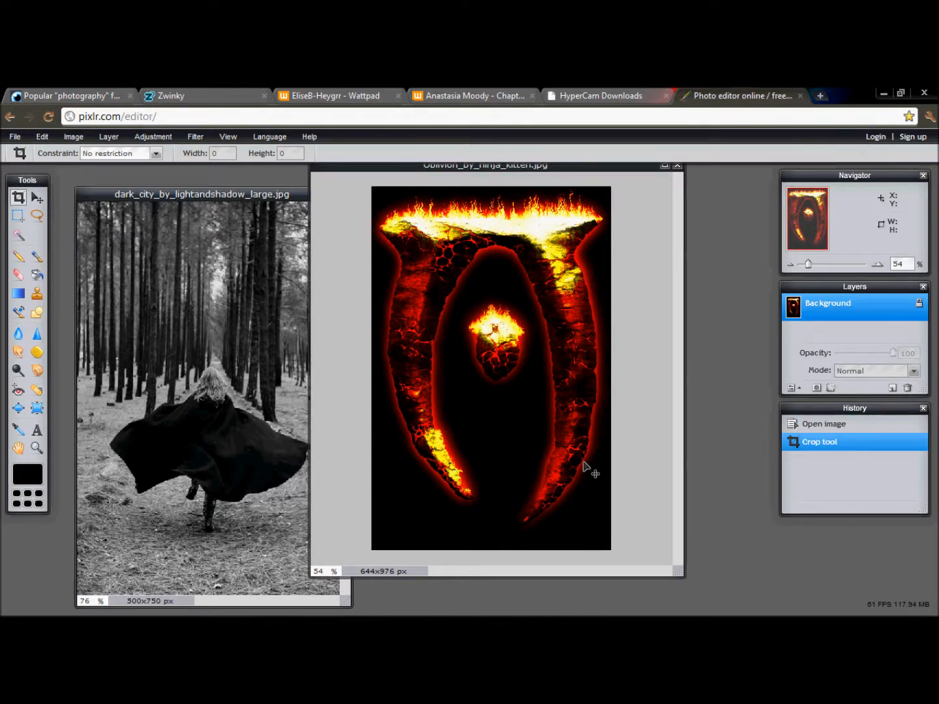
# - Copy the dark_city forest image's Background layer into the Oblivion image as a new layer
pyautogui.click(130, 193)
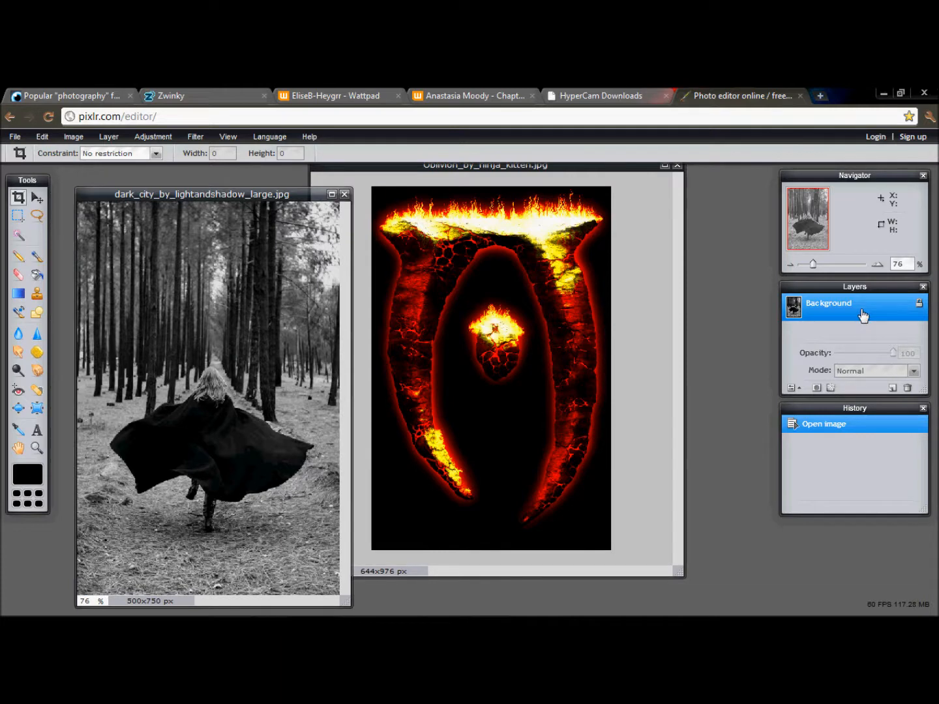
pyautogui.moveTo(863, 316); pyautogui.dragTo(541, 358)
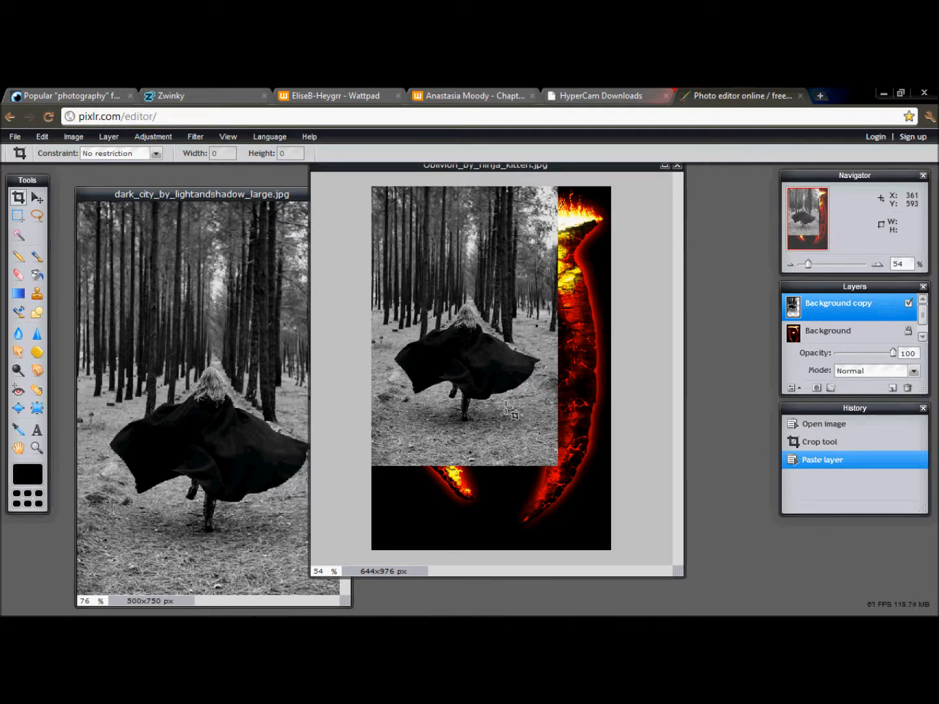
# - Try enlarging the pasted forest layer with Free Transform, and undo the transform
pyautogui.hotkey('ctrl', 't')
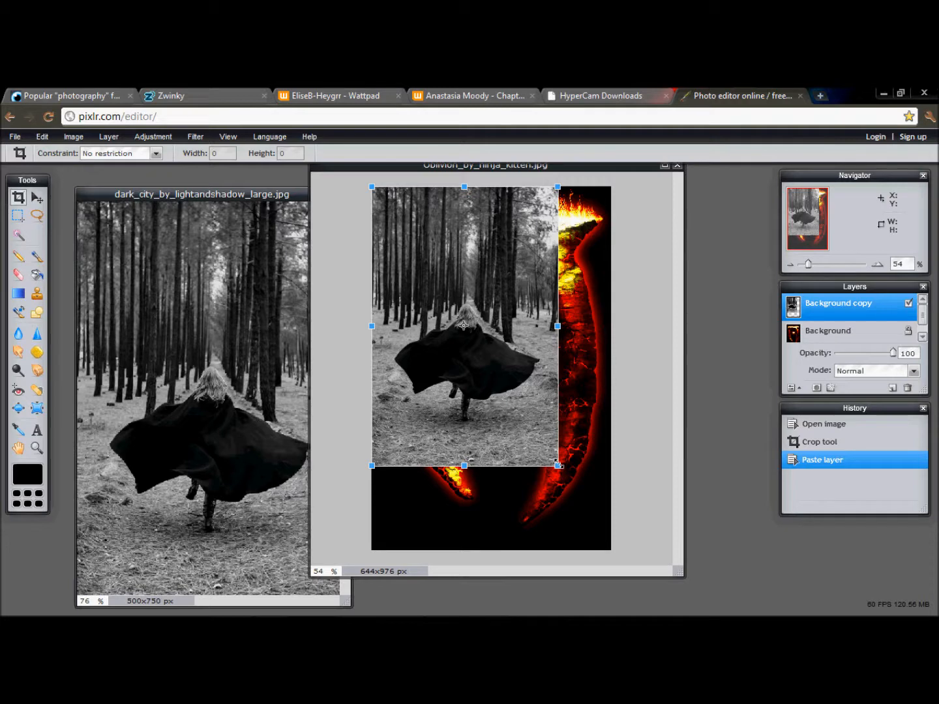
pyautogui.moveTo(559, 466); pyautogui.dragTo(586, 497)
pyautogui.press('Return')
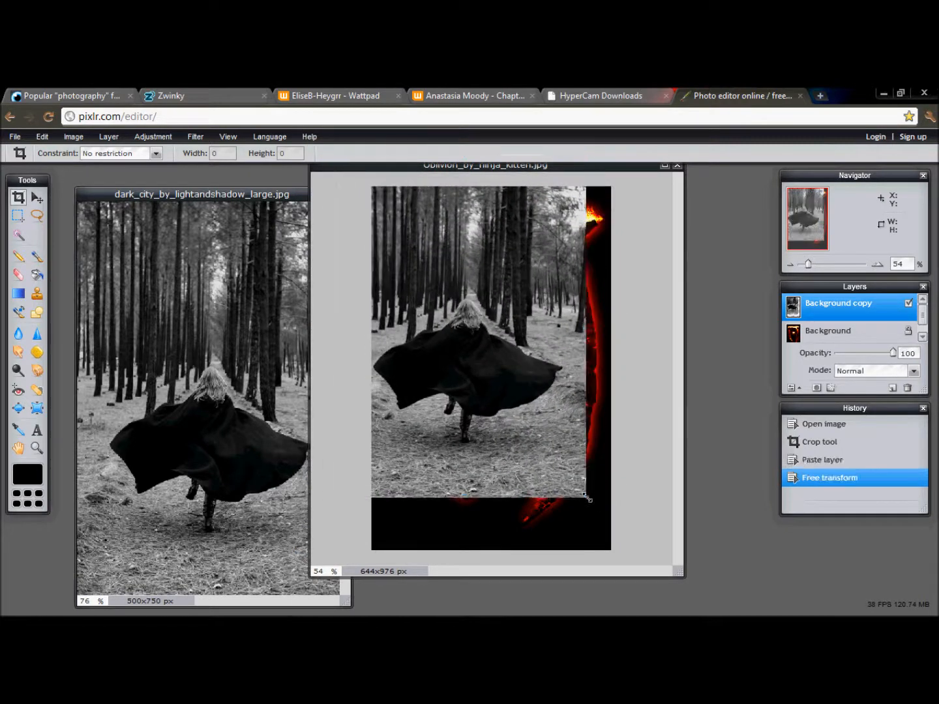
pyautogui.hotkey('ctrl', 'z')
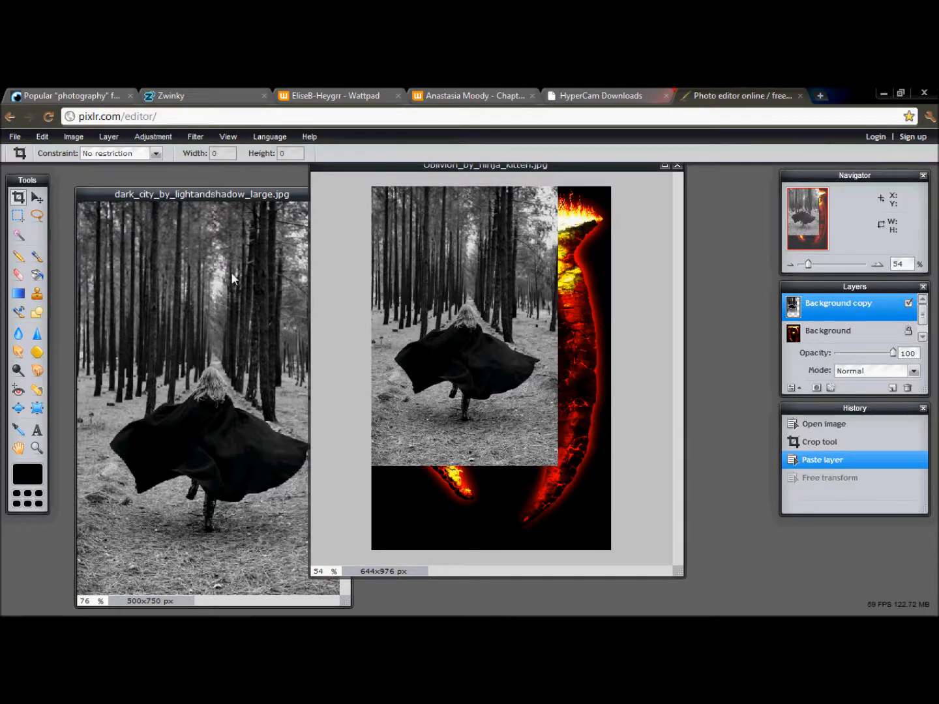
# - Enlarge and reposition the pasted forest layer with Free Transform so it covers the whole Oblivion canvas
pyautogui.hotkey('ctrl', 't')
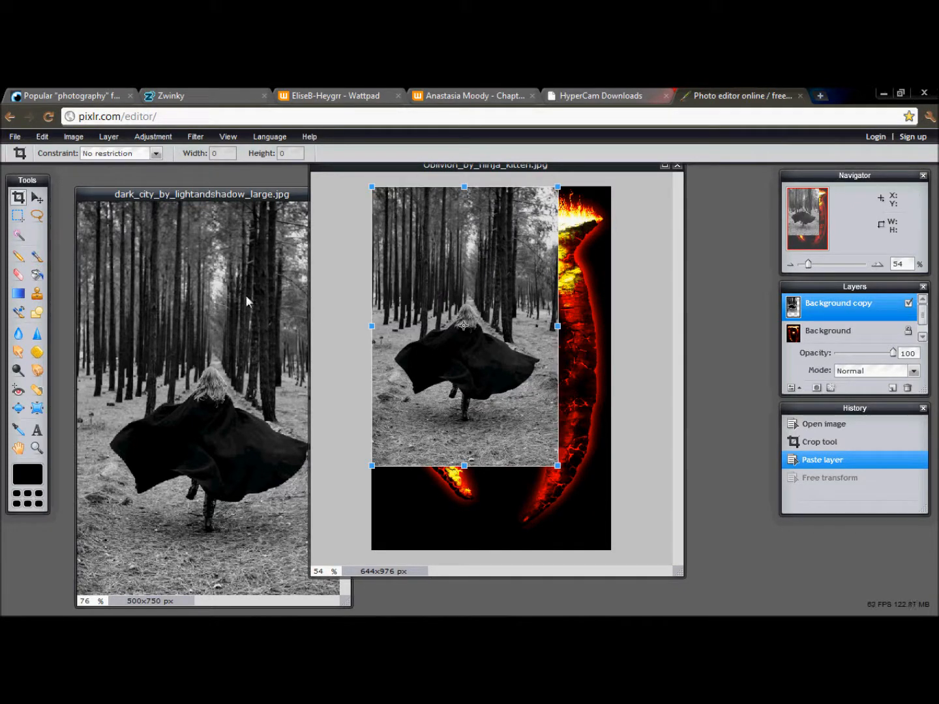
pyautogui.moveTo(555, 465); pyautogui.dragTo(641, 551)
pyautogui.moveTo(552, 457); pyautogui.dragTo(567, 502)
pyautogui.press('Return')
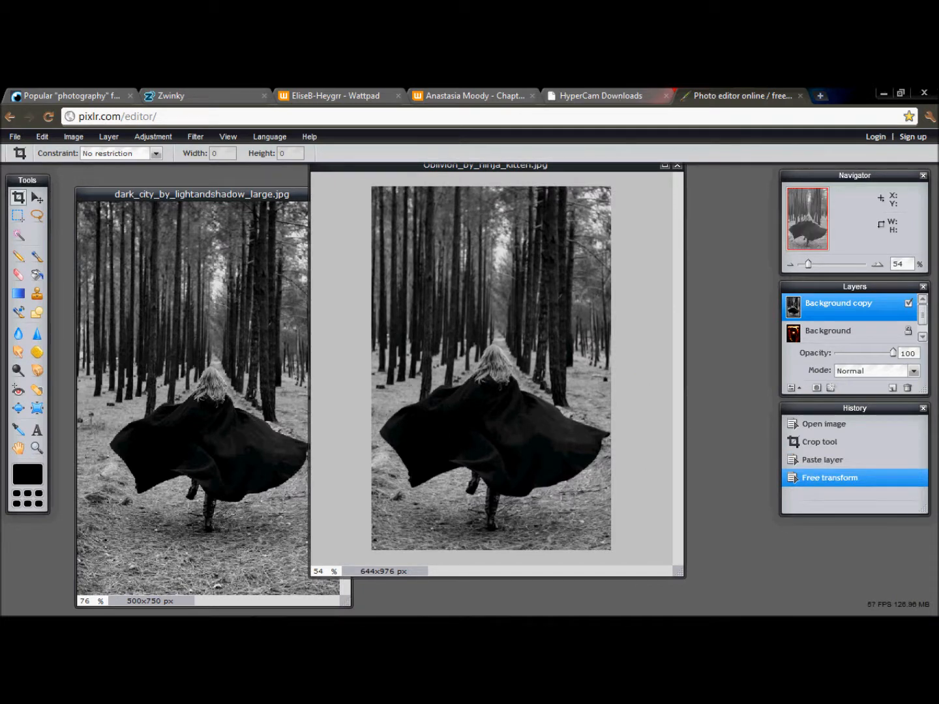
# - Try the Multiply blend mode on the forest layer, and return it to Normal
pyautogui.click(913, 371)
pyautogui.moveTo(917, 403); pyautogui.dragTo(916, 419)
pyautogui.click(878, 459)
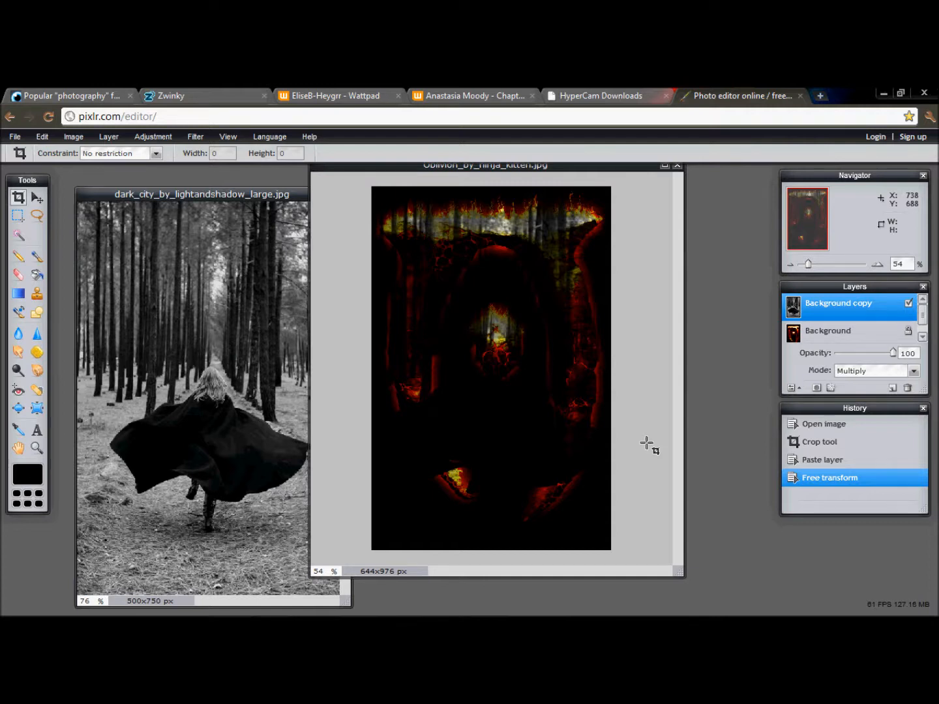
pyautogui.click(913, 370)
pyautogui.scroll(4, 883, 404)
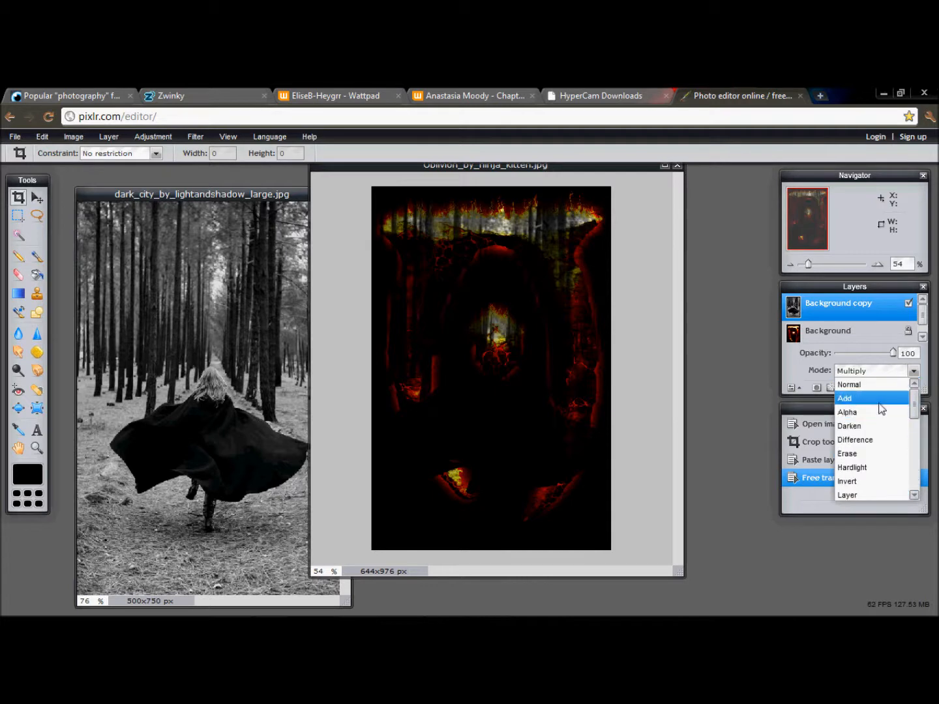
pyautogui.click(857, 384)
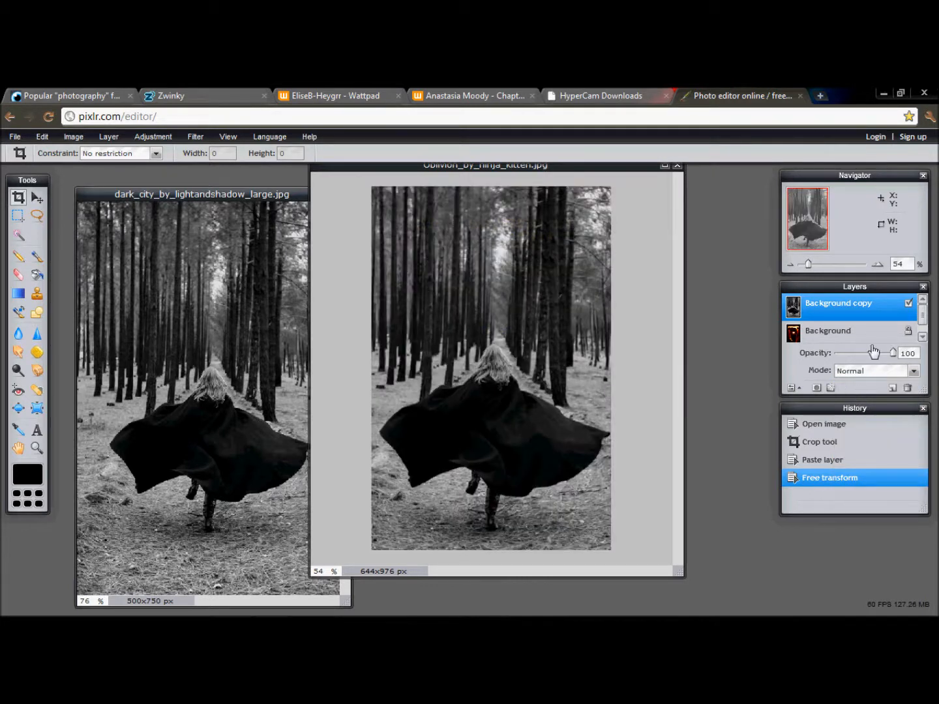
# - Lower the forest layer's opacity to 48 in the layer settings
pyautogui.click(792, 390)
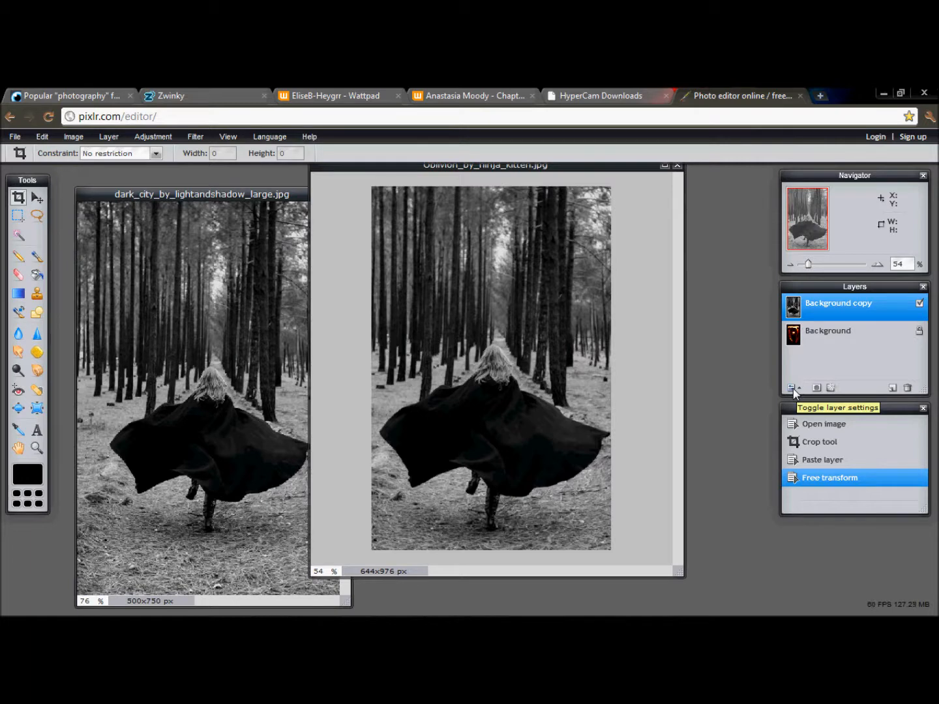
pyautogui.click(793, 389)
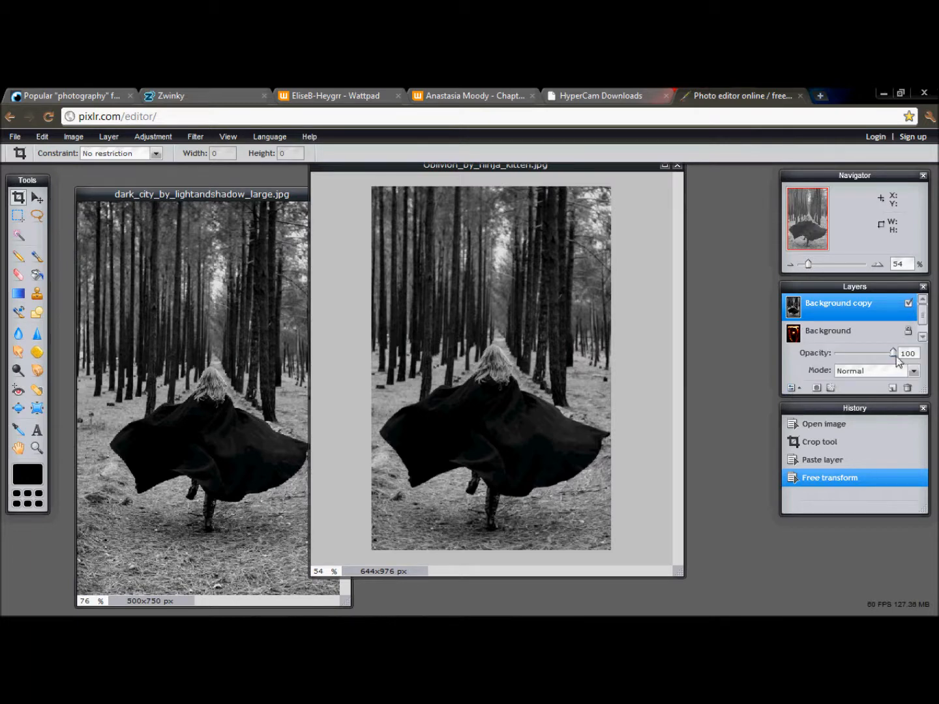
pyautogui.moveTo(894, 355); pyautogui.dragTo(864, 363)
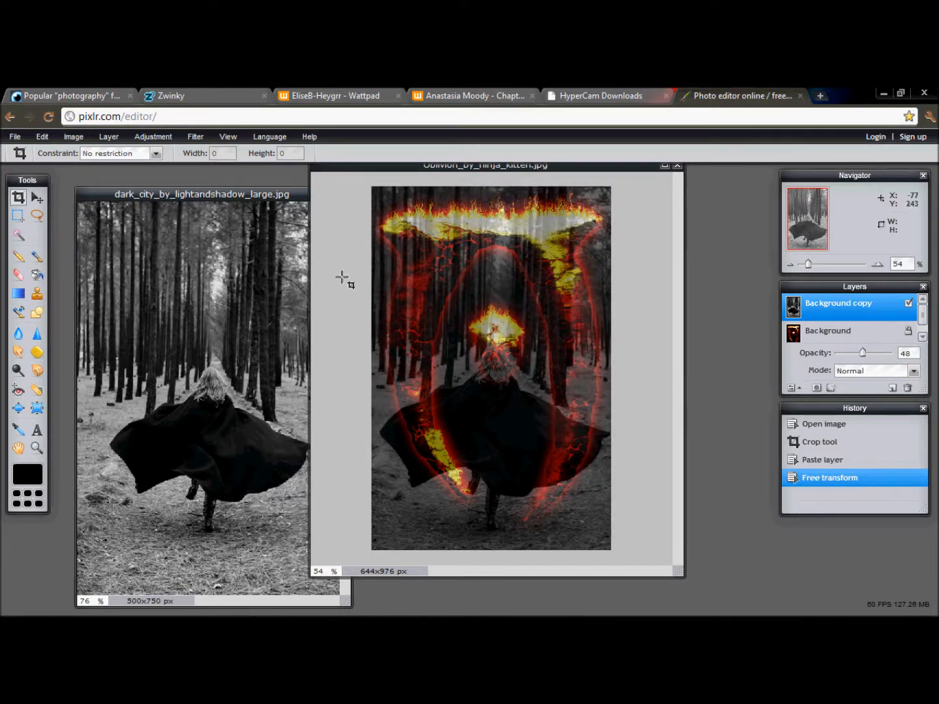
# - Activate the Eraser, adjust the soft round brush's settings, and choose the hard round 200 brush
pyautogui.click(21, 272)
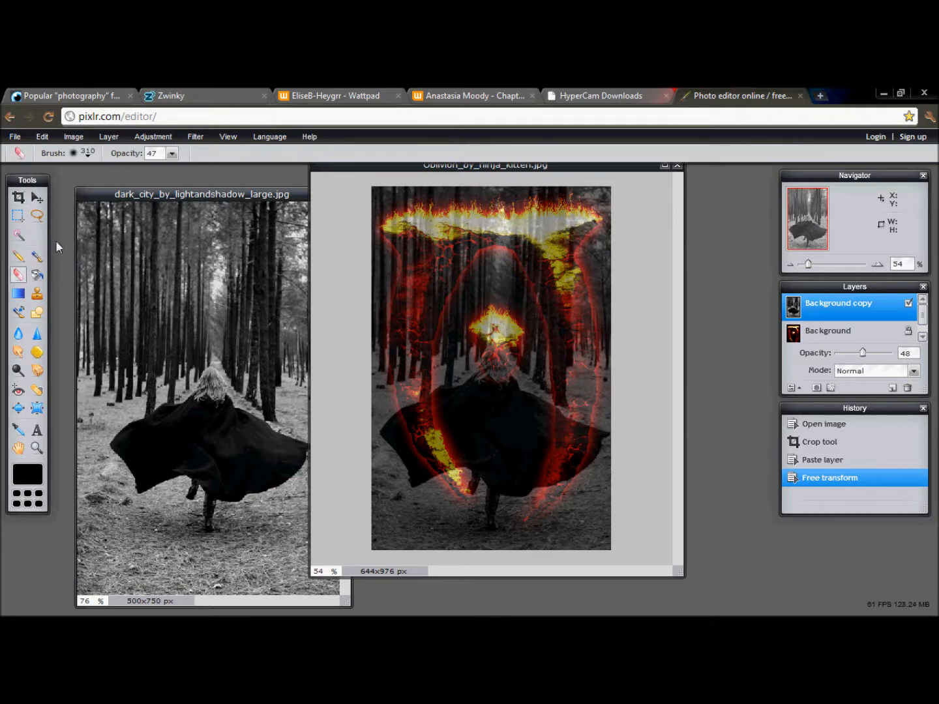
pyautogui.click(88, 152)
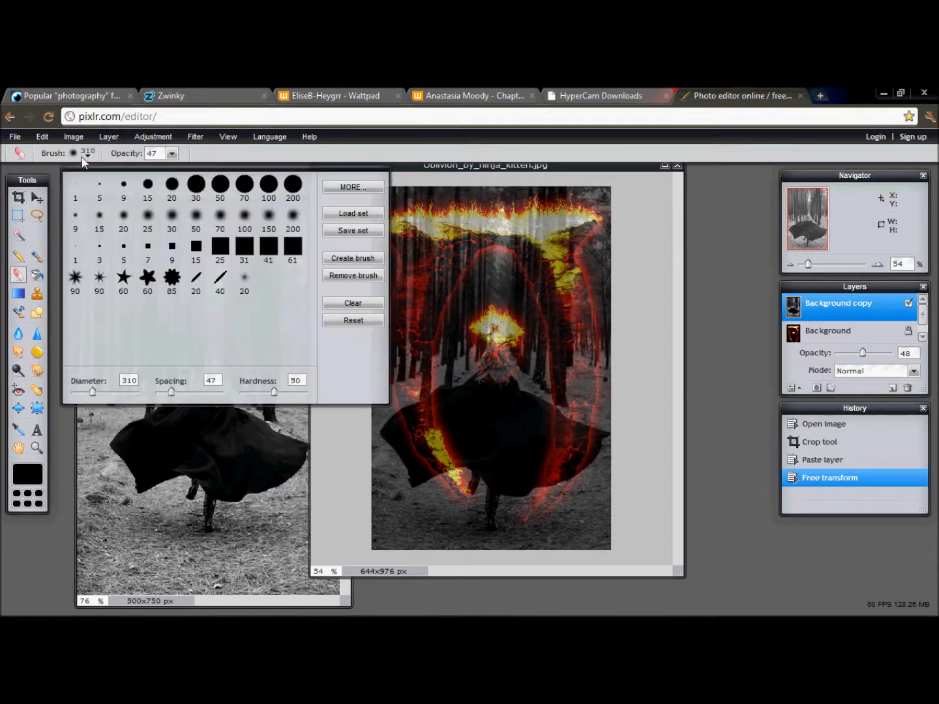
pyautogui.click(293, 220)
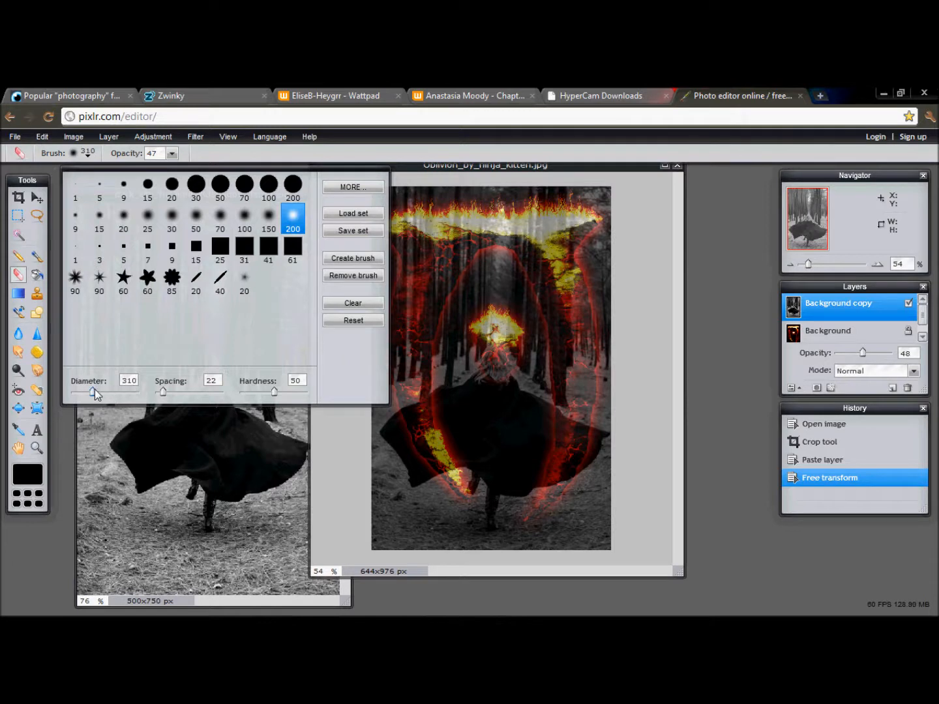
pyautogui.moveTo(94, 391); pyautogui.dragTo(93, 392)
pyautogui.moveTo(163, 392); pyautogui.dragTo(172, 392)
pyautogui.click(292, 186)
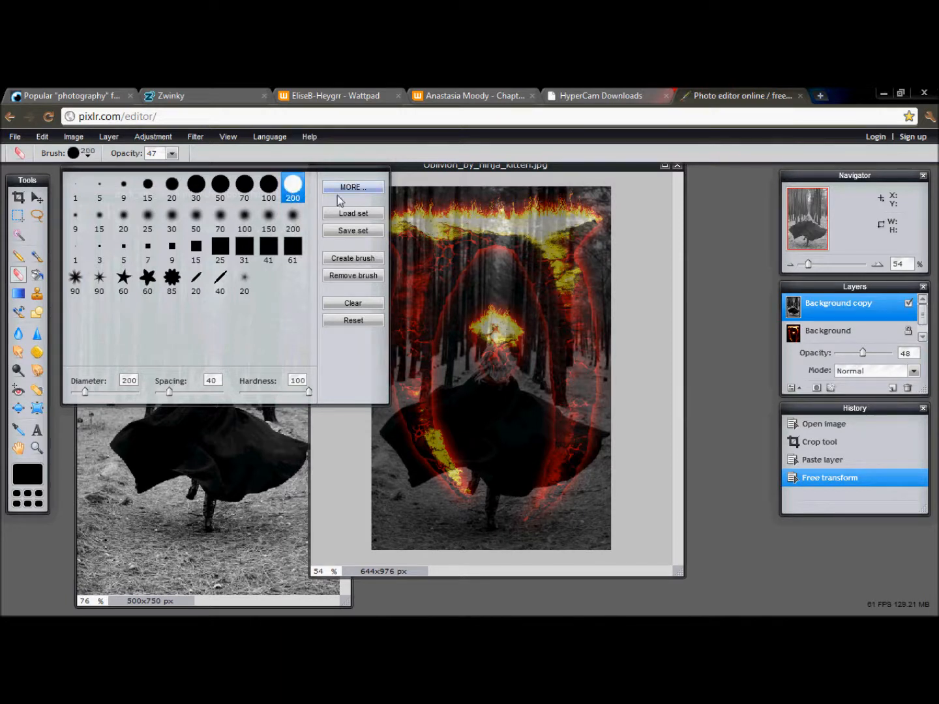
# - Try erasing the forest layer over the top of the burning symbol with the hard brush, and undo the strokes
pyautogui.click(471, 246)
pyautogui.click(551, 245)
pyautogui.click(498, 250)
pyautogui.click(499, 250)
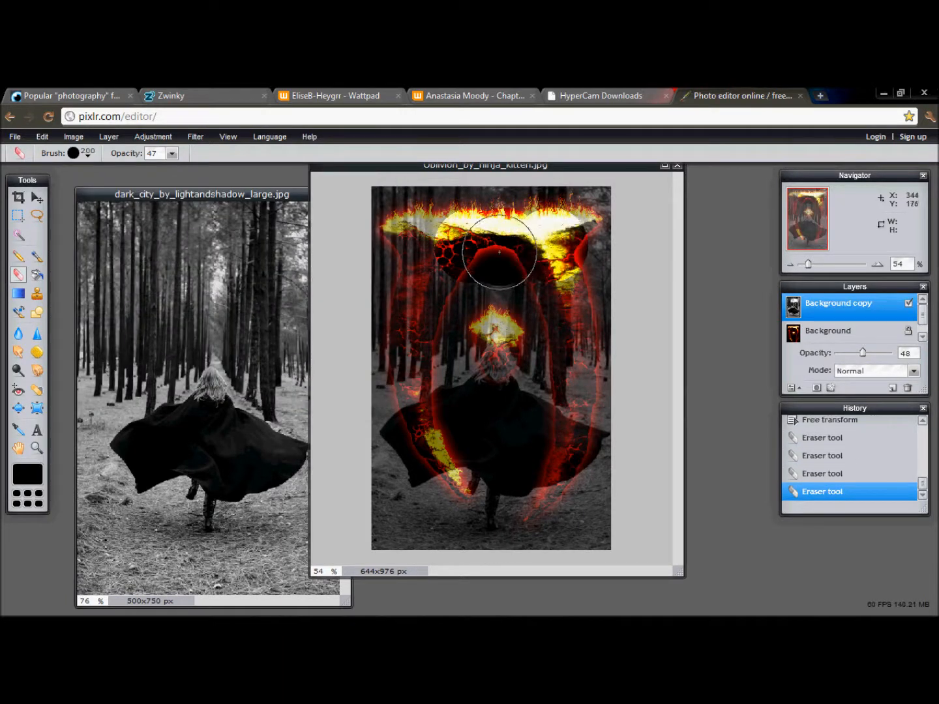
pyautogui.hotkey('ctrl', 'z')
pyautogui.hotkey('ctrl', 'z')
pyautogui.hotkey('ctrl', 'z')
pyautogui.hotkey('ctrl', 'z')
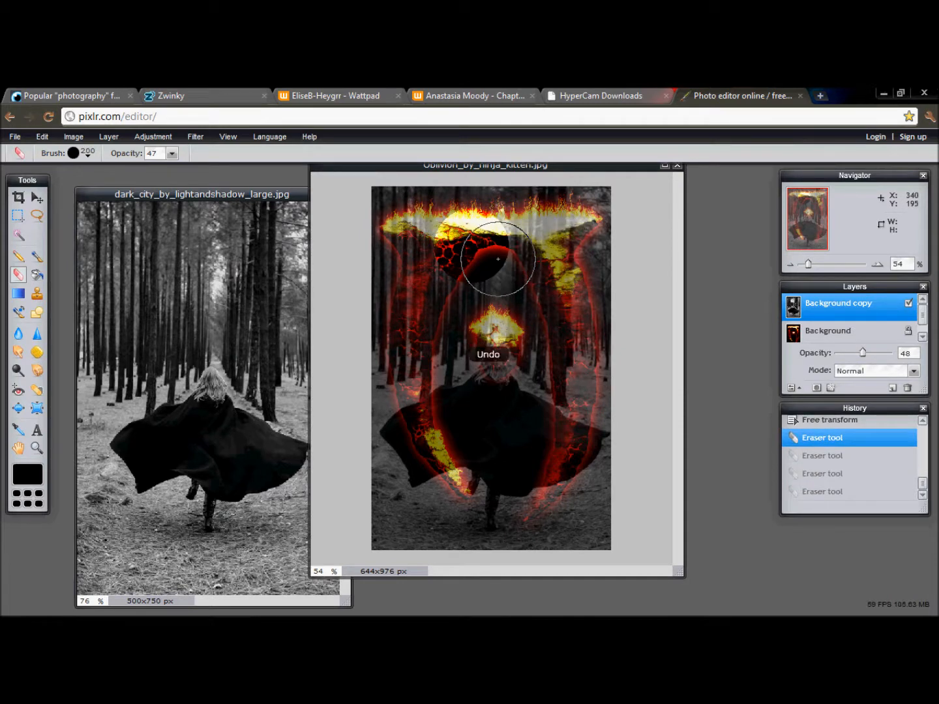
# - Switch the Eraser to the soft round brush with diameter 310 and hardness 50, and erase once at the forest layer's upper edge
pyautogui.click(91, 156)
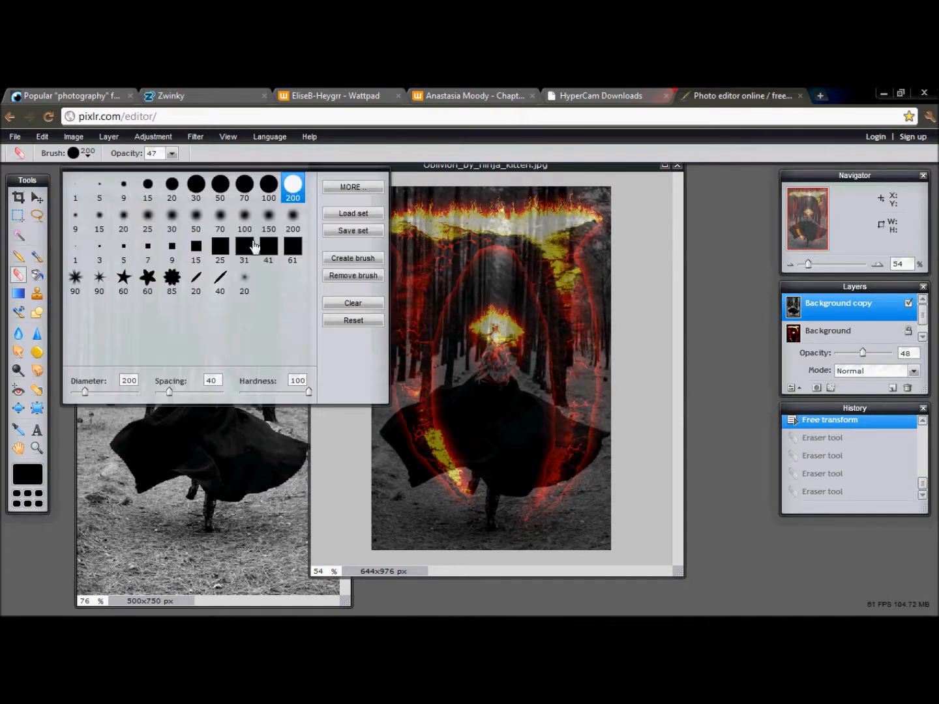
pyautogui.click(292, 219)
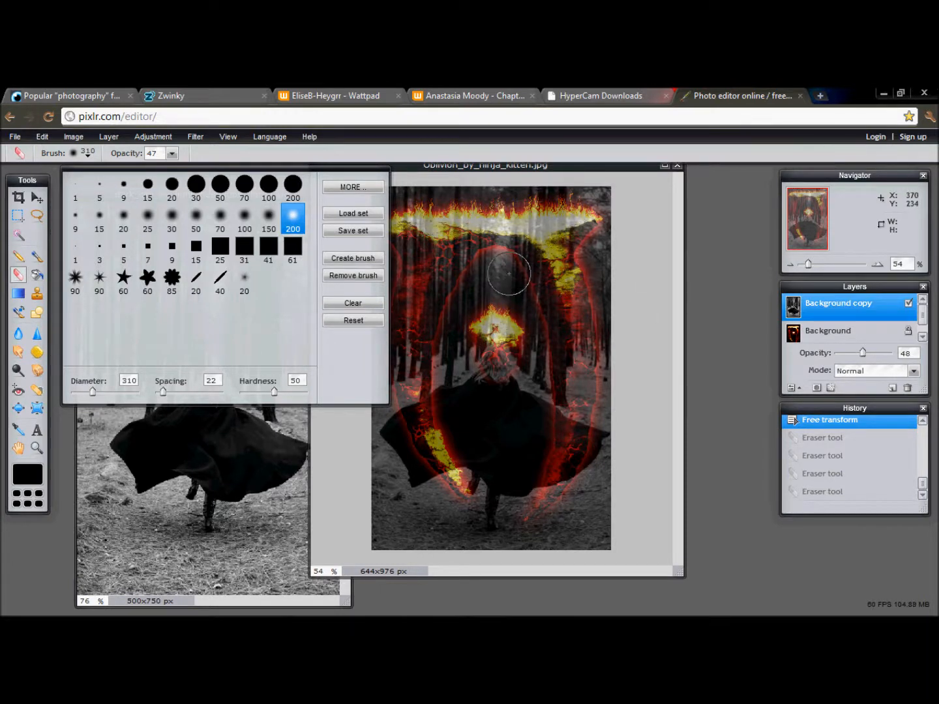
pyautogui.click(609, 222)
pyautogui.click(176, 152)
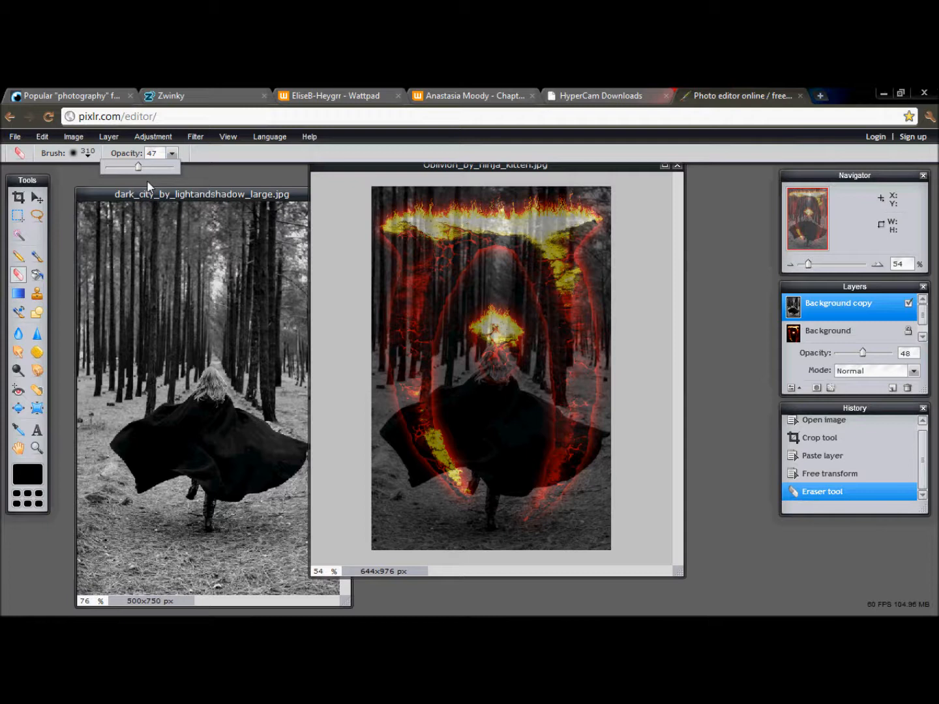
# - Try erasing the upper forest over the burning symbol and moving the layer down, and undo both changes
pyautogui.moveTo(367, 198)
pyautogui.mouseDown()
pyautogui.moveTo(449, 190)
pyautogui.moveTo(579, 199)
pyautogui.moveTo(578, 225)
pyautogui.moveTo(412, 232)
pyautogui.moveTo(392, 289)
pyautogui.moveTo(391, 235)
pyautogui.moveTo(405, 287)
pyautogui.moveTo(491, 249)
pyautogui.moveTo(501, 265)
pyautogui.moveTo(469, 287)
pyautogui.moveTo(480, 294)
pyautogui.moveTo(501, 286)
pyautogui.moveTo(513, 298)
pyautogui.moveTo(485, 292)
pyautogui.moveTo(385, 346)
pyautogui.moveTo(375, 332)
pyautogui.moveTo(385, 312)
pyautogui.moveTo(379, 326)
pyautogui.moveTo(585, 223)
pyautogui.moveTo(595, 186)
pyautogui.moveTo(604, 229)
pyautogui.moveTo(586, 262)
pyautogui.moveTo(551, 277)
pyautogui.moveTo(550, 302)
pyautogui.moveTo(580, 319)
pyautogui.moveTo(601, 269)
pyautogui.moveTo(615, 354)
pyautogui.moveTo(597, 335)
pyautogui.moveTo(527, 302)
pyautogui.moveTo(523, 270)
pyautogui.moveTo(504, 251)
pyautogui.moveTo(475, 254)
pyautogui.moveTo(410, 302)
pyautogui.mouseUp()
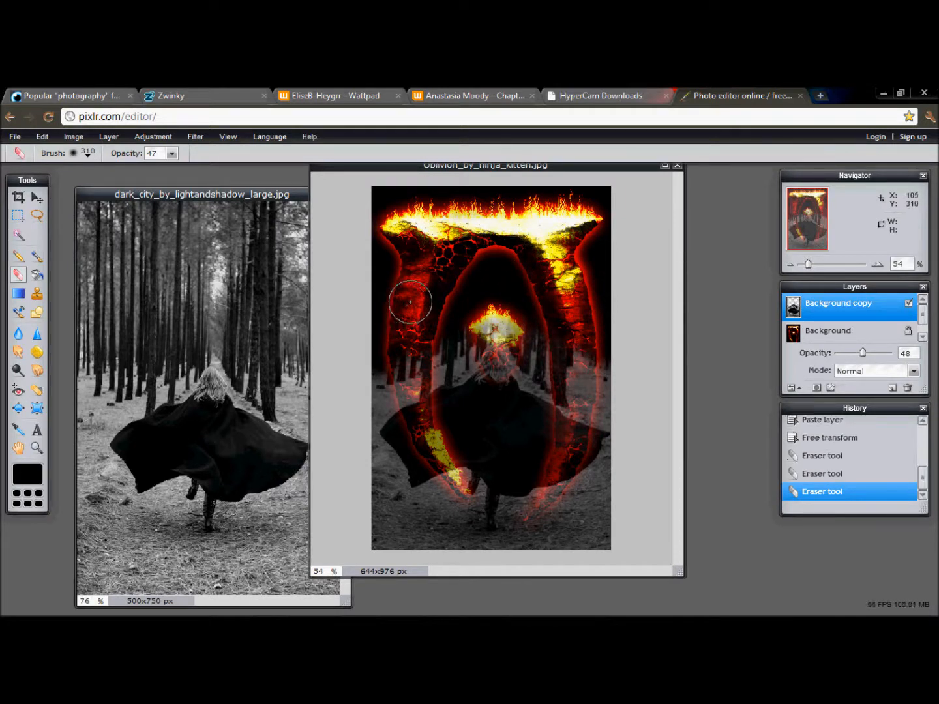
pyautogui.click(37, 197)
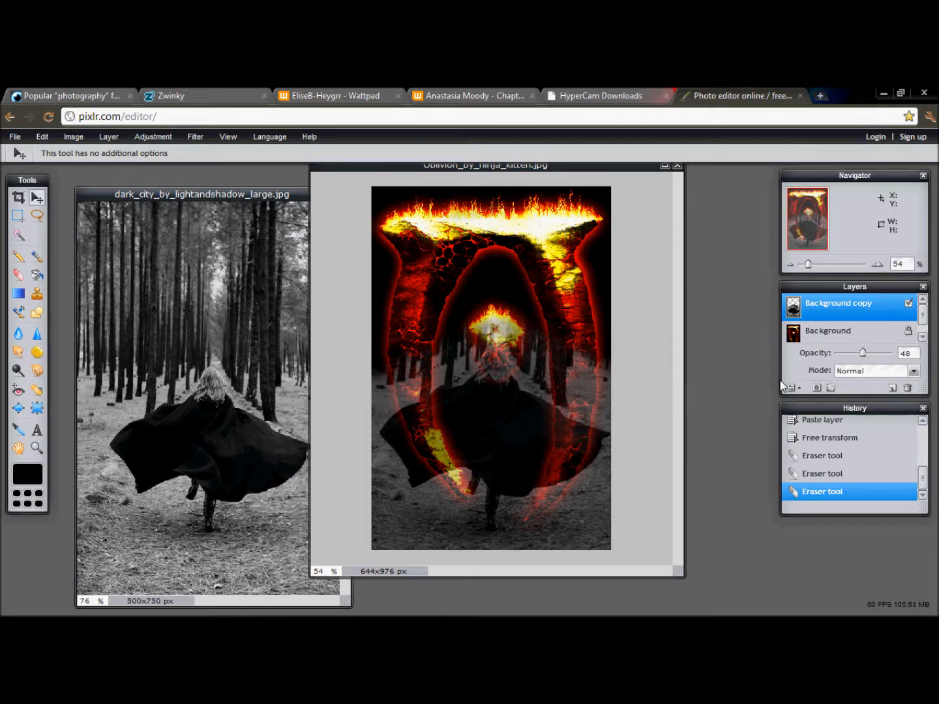
pyautogui.moveTo(536, 412); pyautogui.dragTo(536, 426)
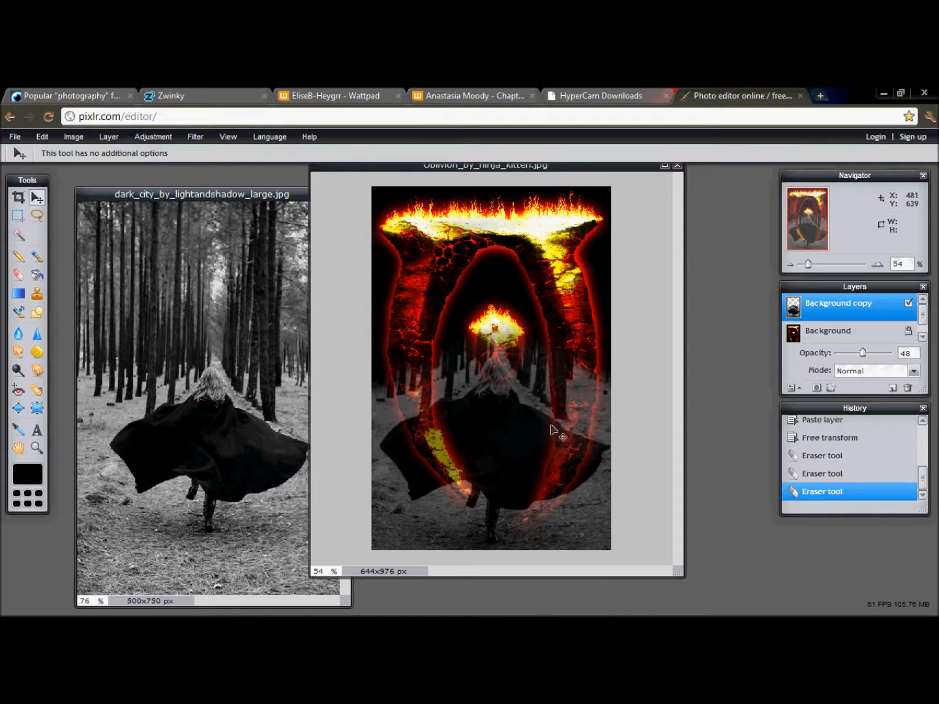
pyautogui.hotkey('ctrl', 'z')
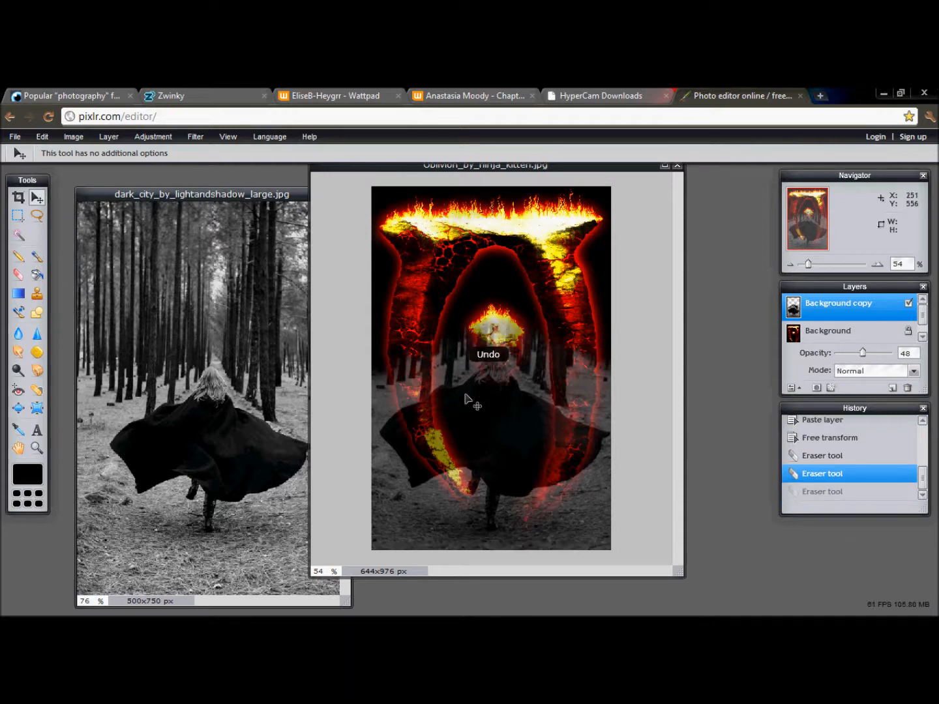
pyautogui.hotkey('ctrl', 'z')
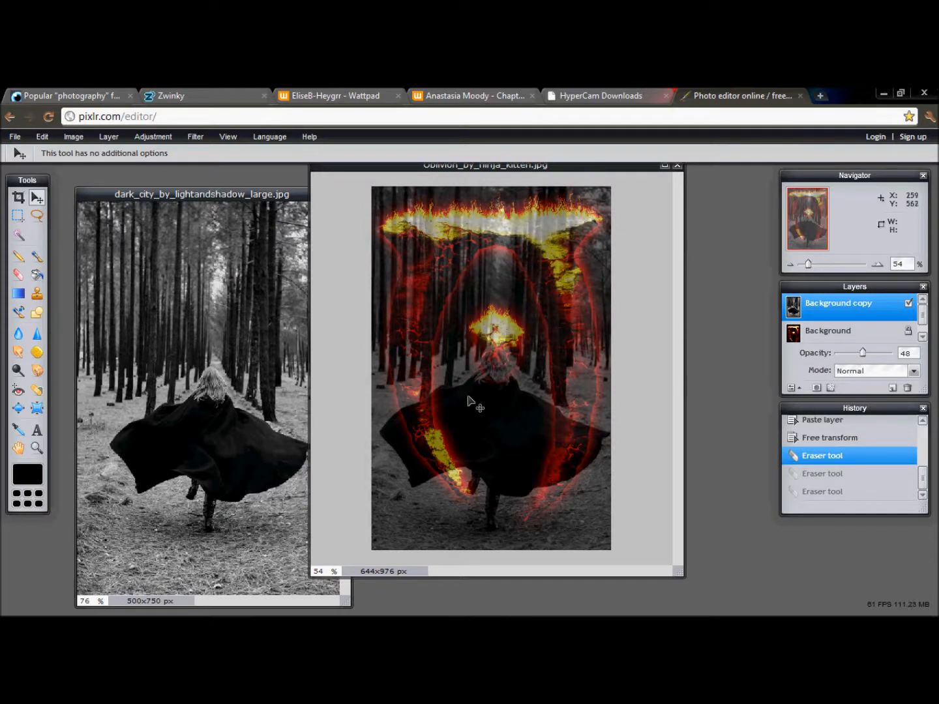
# - Move the forest layer slightly down so the cloaked figure's head sits just below the symbol's burning centre
pyautogui.moveTo(484, 390); pyautogui.dragTo(482, 407)
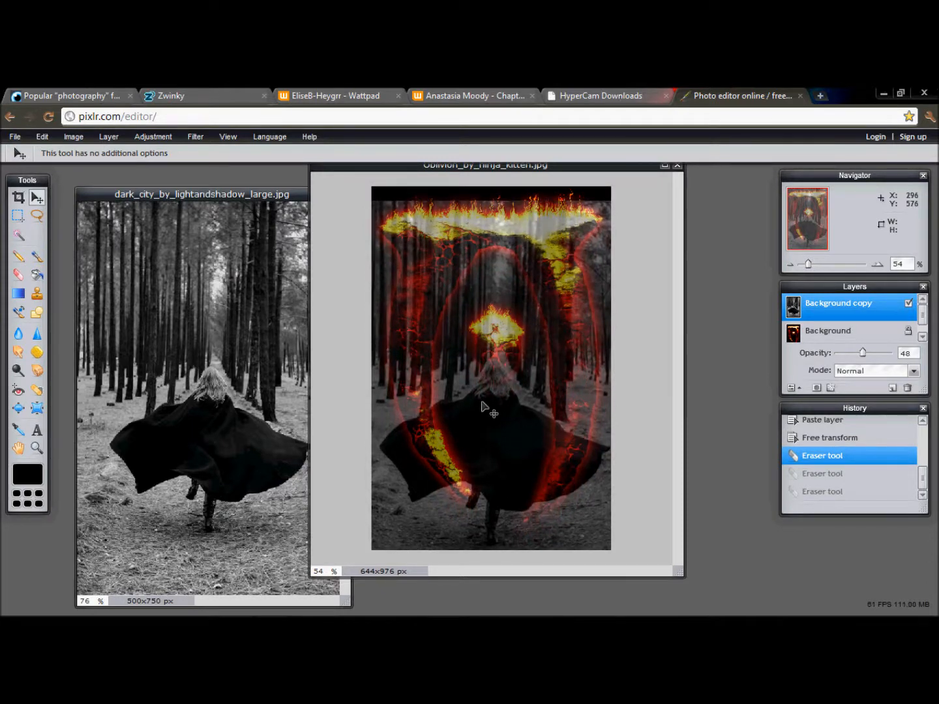
pyautogui.moveTo(483, 402); pyautogui.dragTo(482, 404)
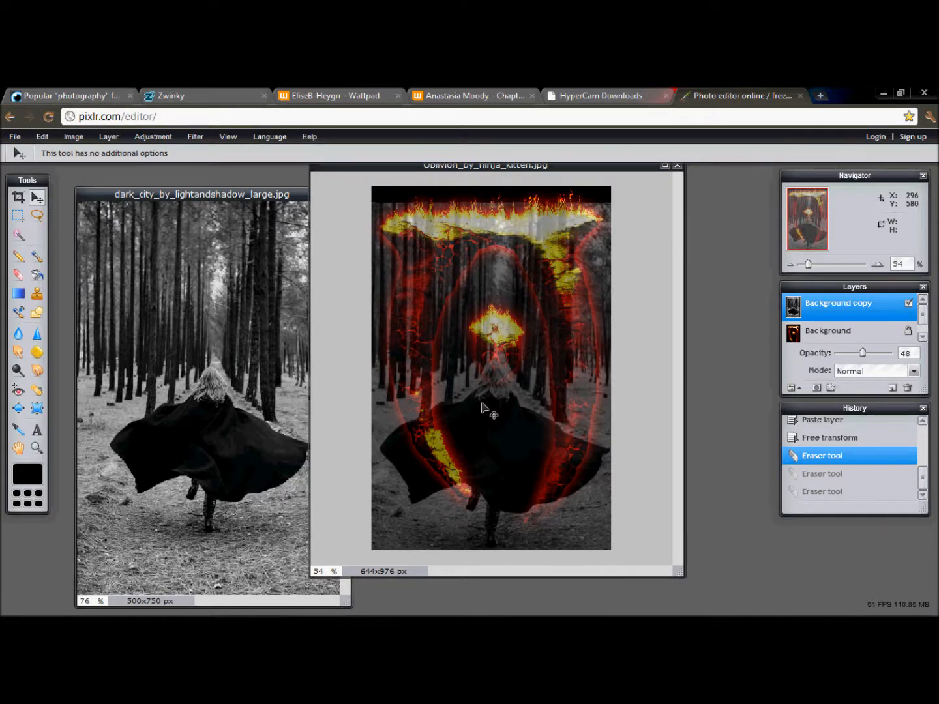
# - Erase the upper part of the forest layer over the burning symbol with the soft eraser brush at diameter 320
pyautogui.click(19, 275)
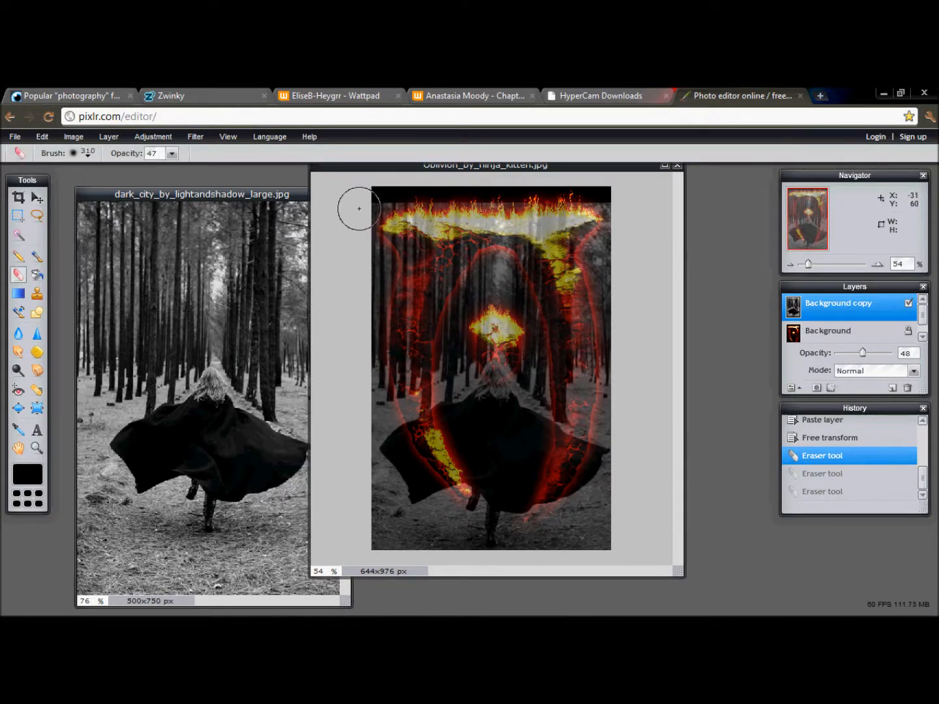
pyautogui.click(86, 154)
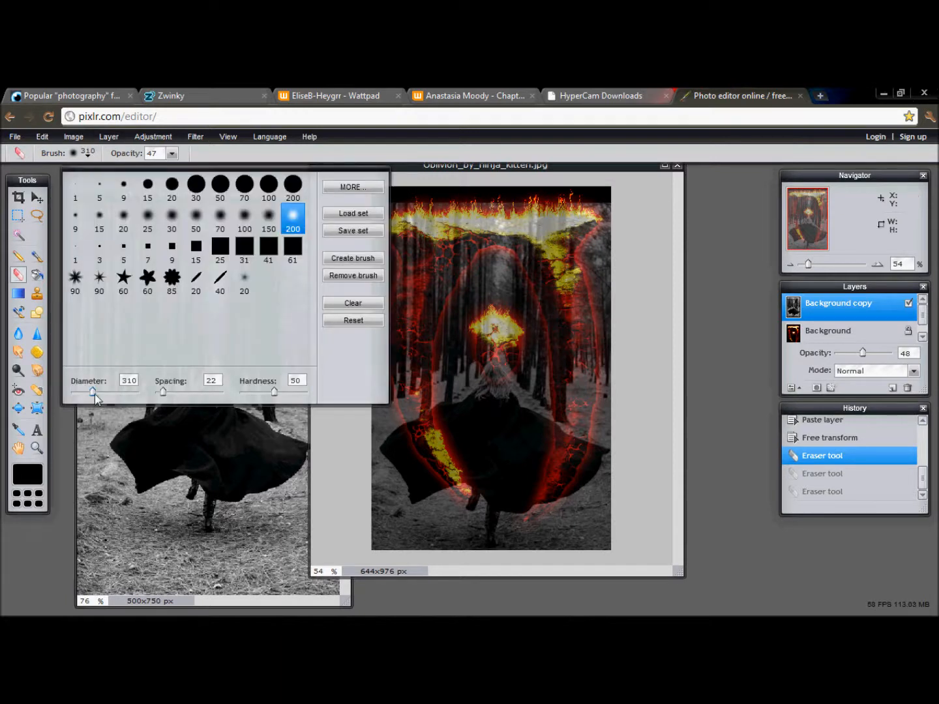
pyautogui.moveTo(95, 394); pyautogui.dragTo(95, 394)
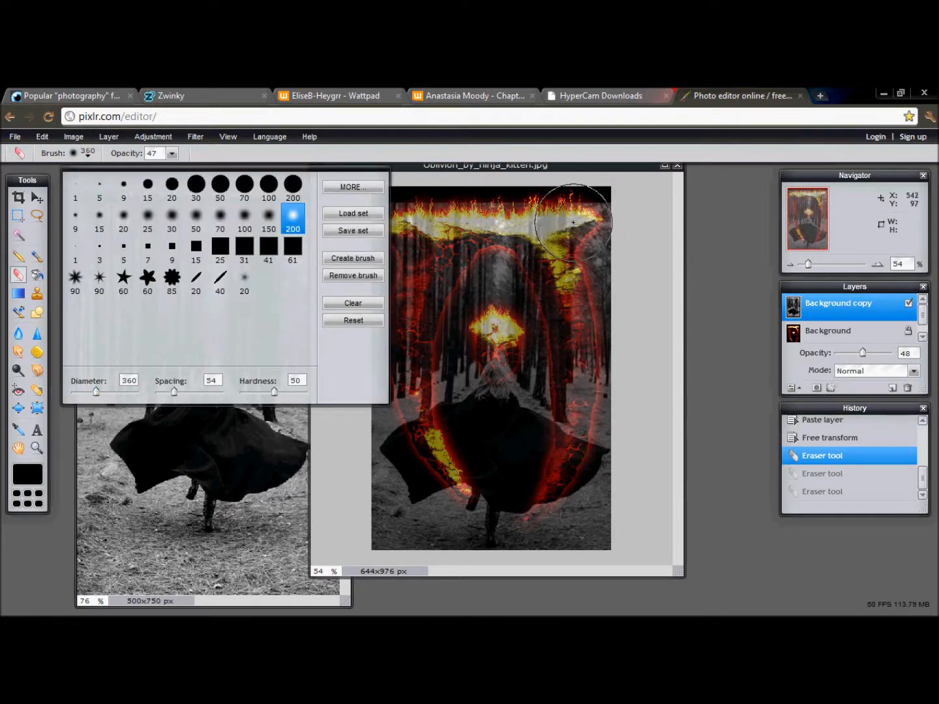
pyautogui.moveTo(97, 392); pyautogui.dragTo(93, 392)
pyautogui.moveTo(600, 217)
pyautogui.mouseDown()
pyautogui.moveTo(581, 206)
pyautogui.moveTo(497, 215)
pyautogui.moveTo(427, 200)
pyautogui.moveTo(386, 213)
pyautogui.moveTo(375, 257)
pyautogui.moveTo(397, 245)
pyautogui.moveTo(377, 312)
pyautogui.moveTo(464, 253)
pyautogui.moveTo(512, 249)
pyautogui.moveTo(611, 273)
pyautogui.moveTo(616, 237)
pyautogui.moveTo(598, 261)
pyautogui.moveTo(607, 309)
pyautogui.moveTo(545, 267)
pyautogui.moveTo(468, 247)
pyautogui.moveTo(443, 249)
pyautogui.moveTo(363, 340)
pyautogui.moveTo(472, 260)
pyautogui.moveTo(473, 268)
pyautogui.moveTo(511, 264)
pyautogui.moveTo(548, 289)
pyautogui.moveTo(584, 293)
pyautogui.mouseUp()
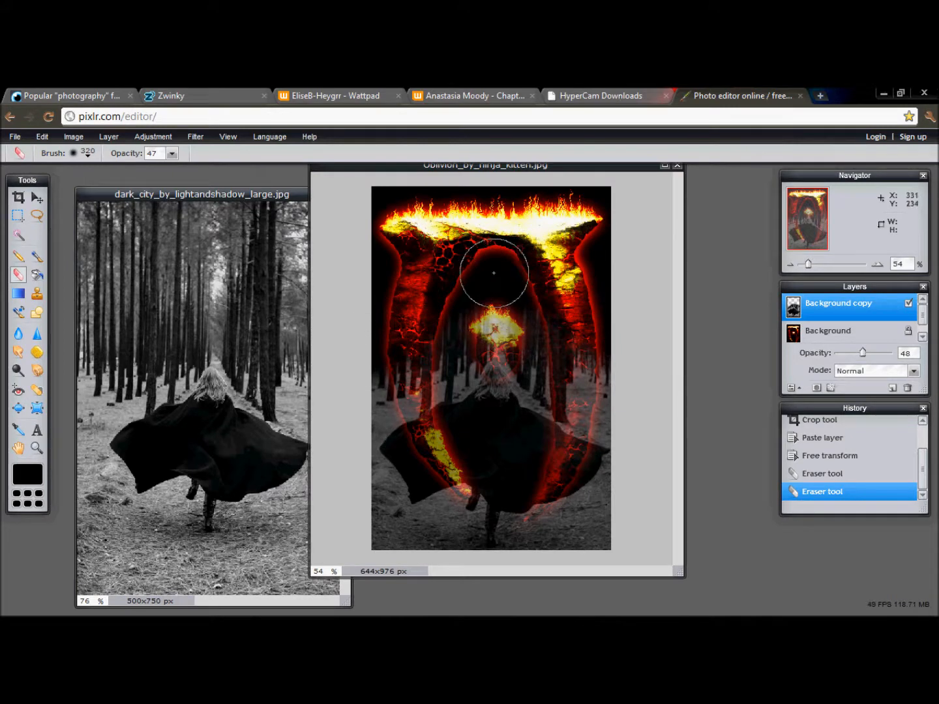
pyautogui.click(514, 266)
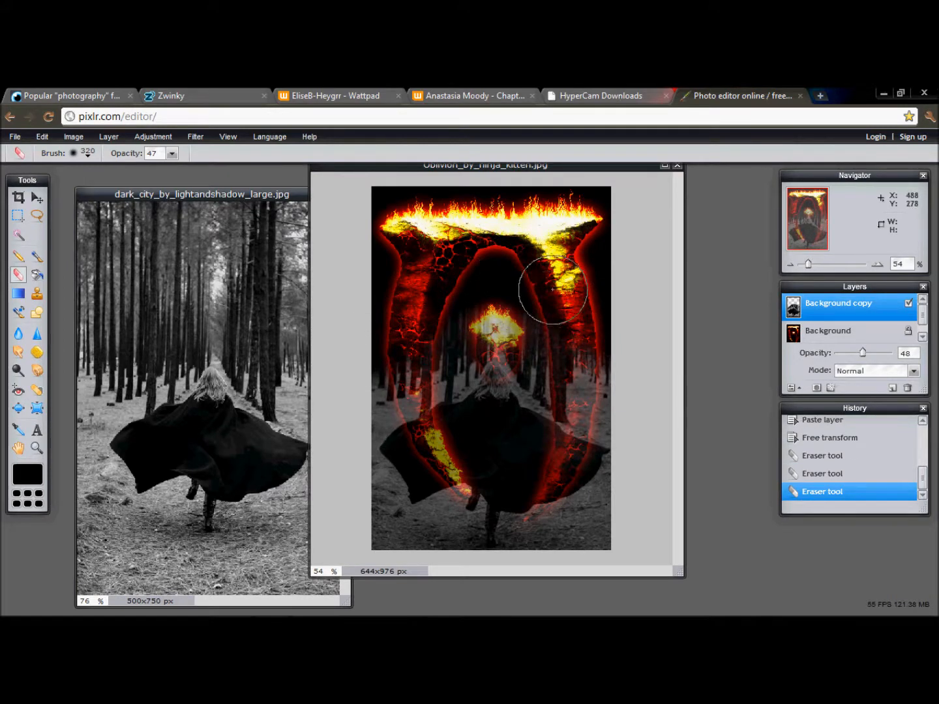
pyautogui.moveTo(583, 310); pyautogui.dragTo(639, 343)
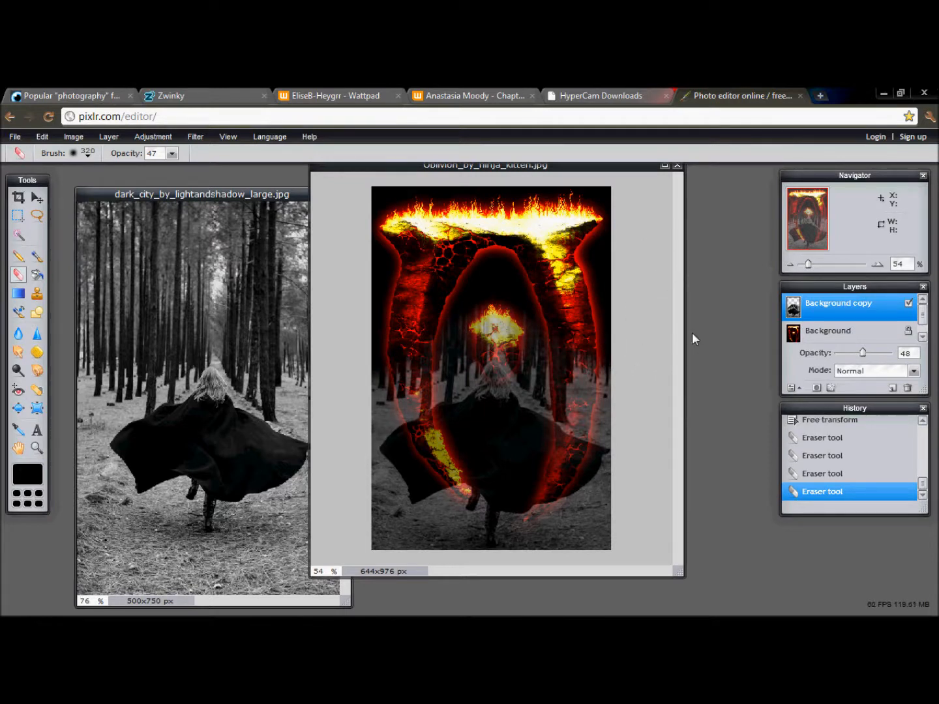
# - Add the text "Out of oblivion:" in Ringbearer, size 71, Regular, across the lower part of the figure's cloak
pyautogui.press('t')
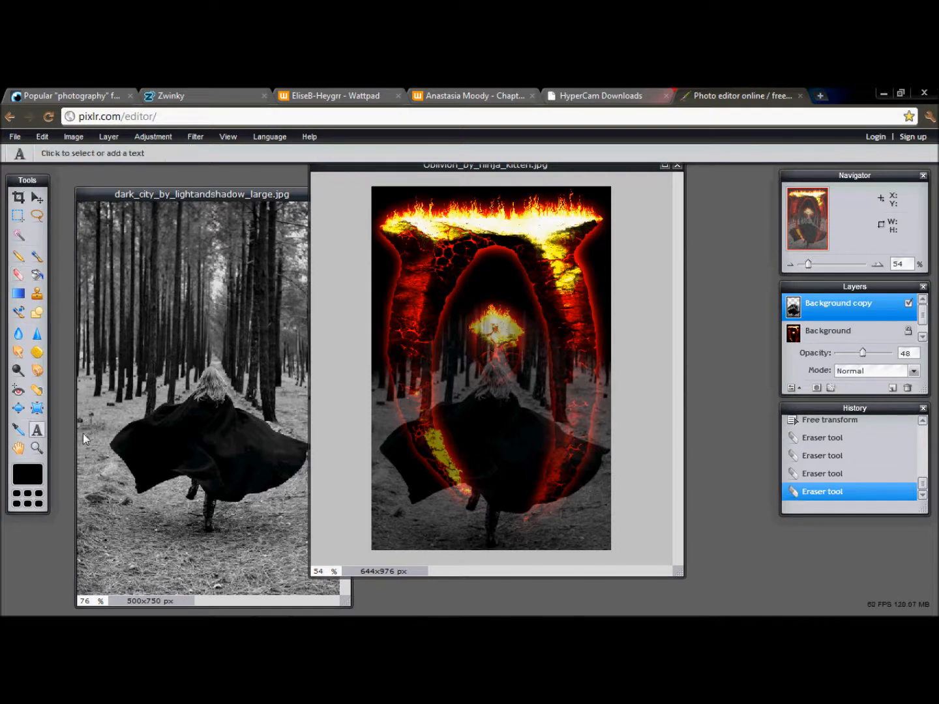
pyautogui.click(436, 424)
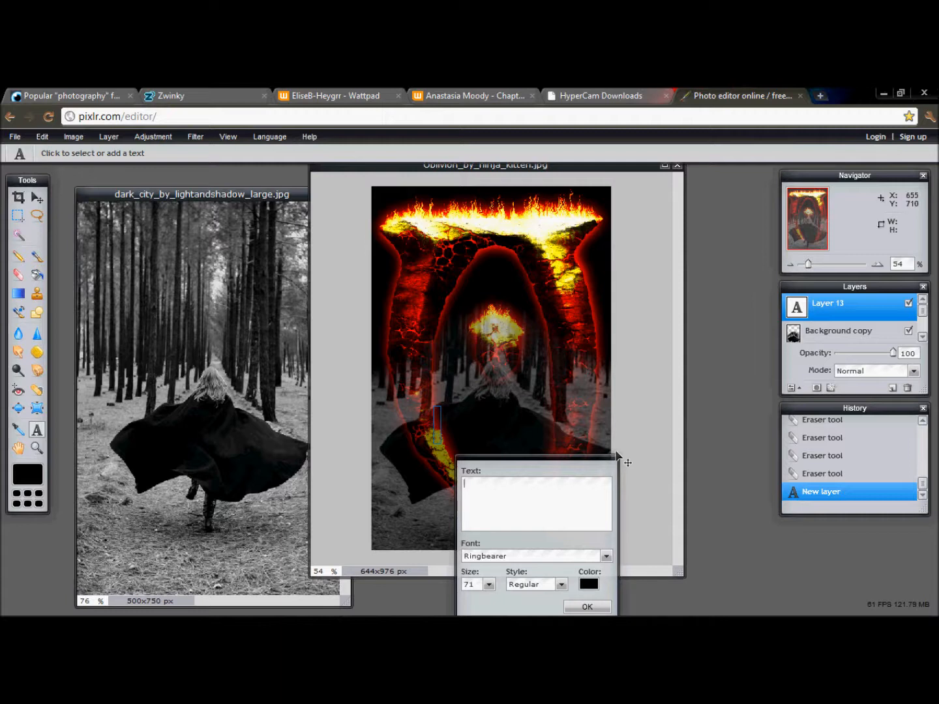
pyautogui.moveTo(587, 458); pyautogui.dragTo(712, 360)
pyautogui.write('Out of oblivion')
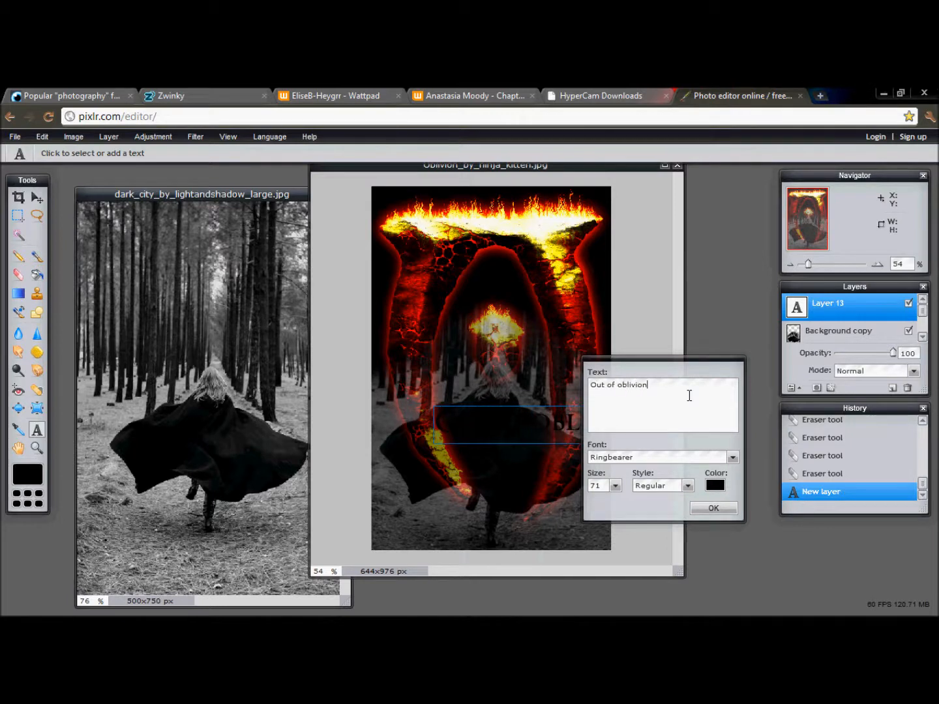
pyautogui.moveTo(518, 430); pyautogui.dragTo(466, 466)
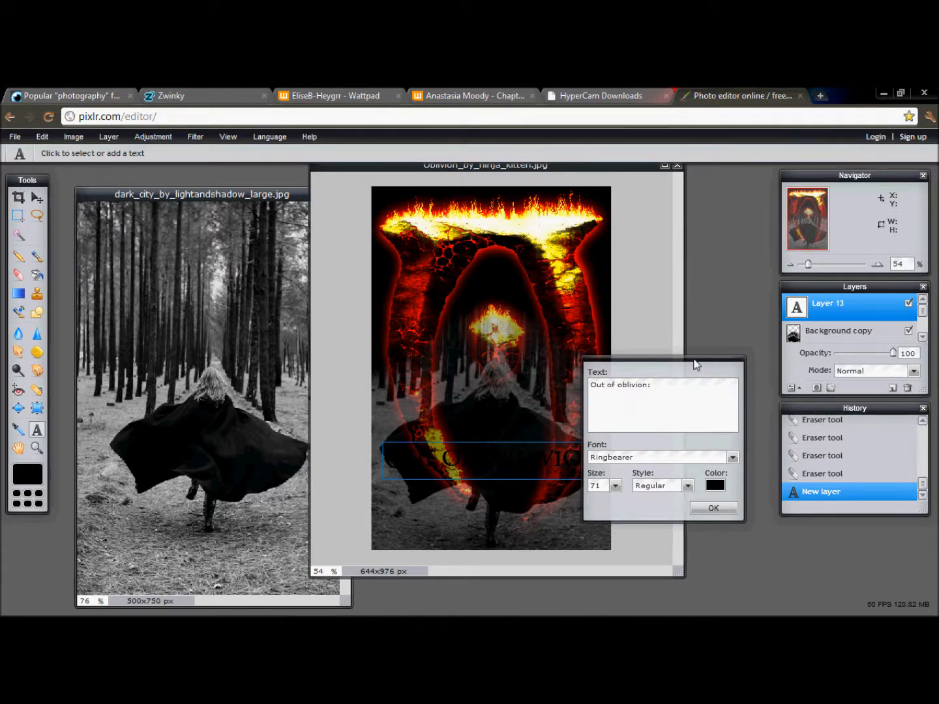
pyautogui.moveTo(696, 364); pyautogui.dragTo(725, 313)
pyautogui.moveTo(506, 486); pyautogui.dragTo(506, 489)
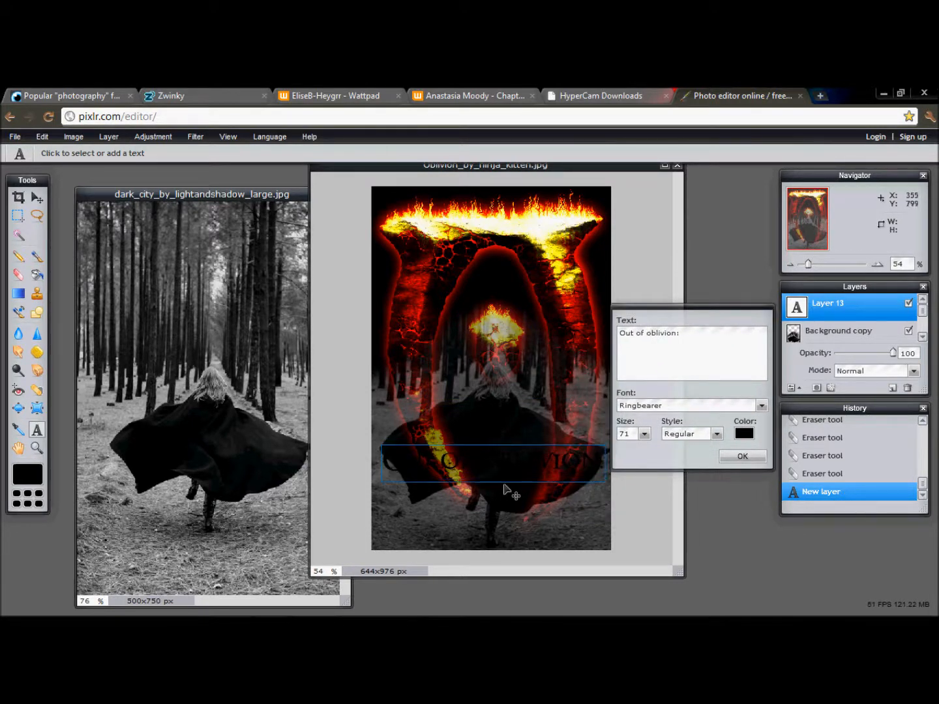
# - Colour the "Out of oblivion:" text orange (e8970c), nudge it slightly left and apply it
pyautogui.click(743, 433)
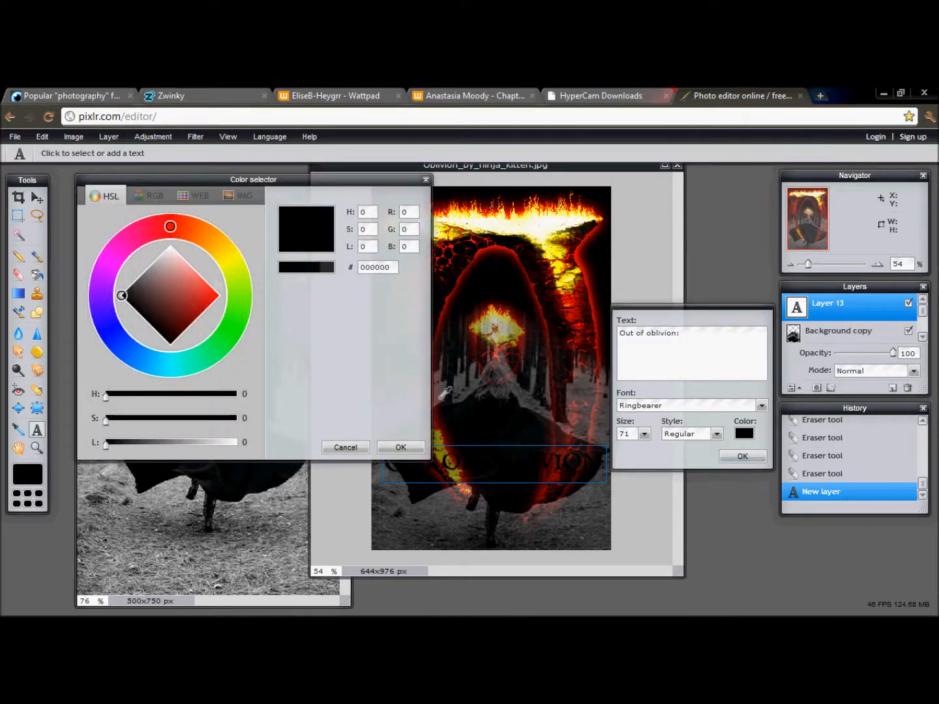
pyautogui.moveTo(175, 226); pyautogui.dragTo(201, 233)
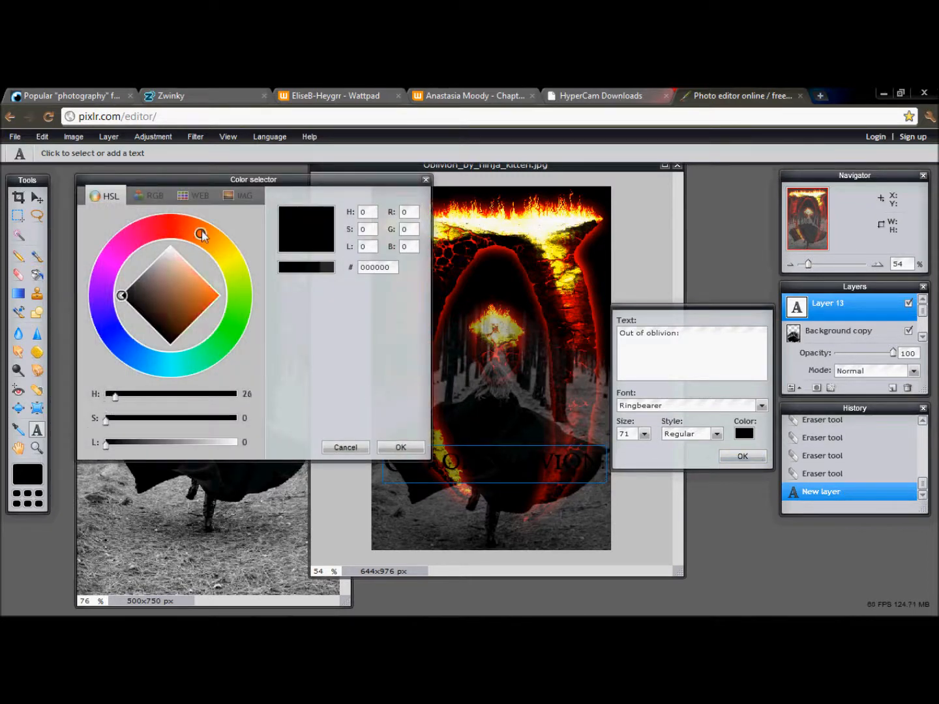
pyautogui.moveTo(105, 422); pyautogui.dragTo(224, 444)
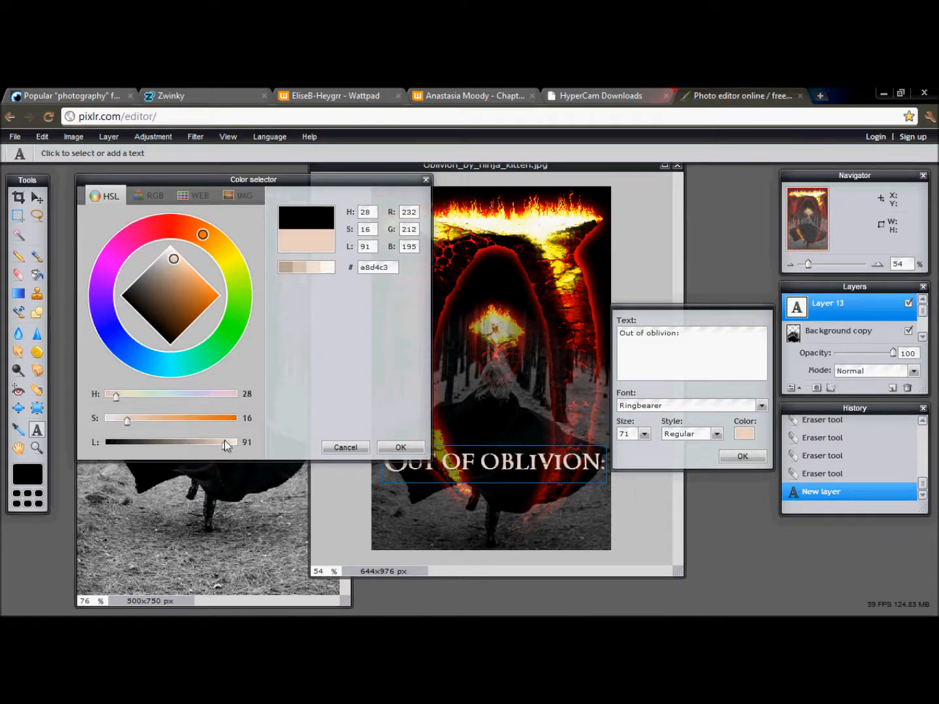
pyautogui.moveTo(129, 422); pyautogui.dragTo(230, 420)
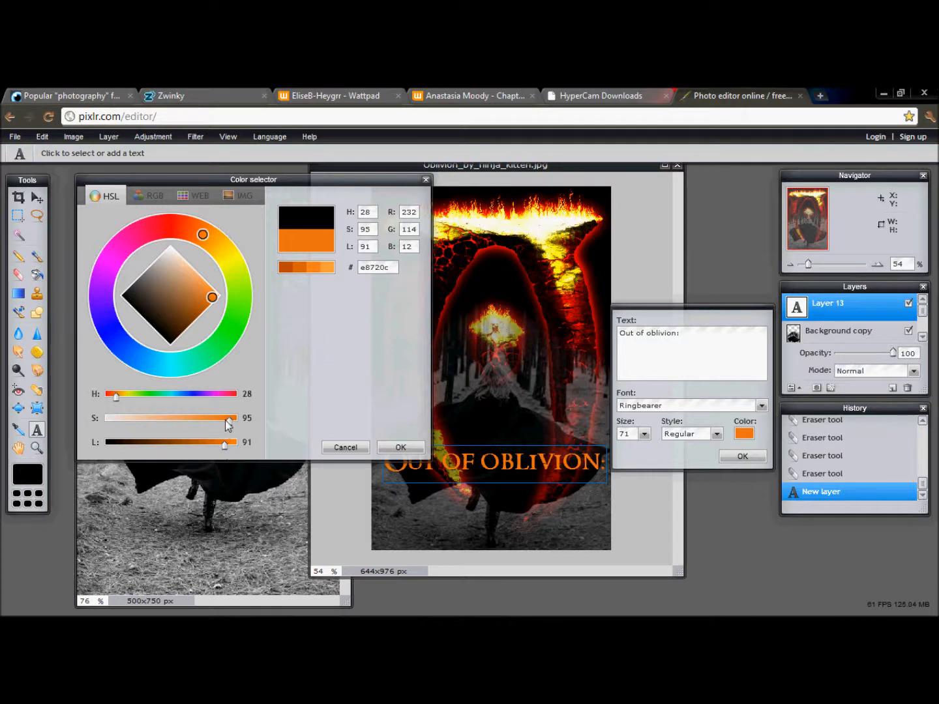
pyautogui.moveTo(203, 234); pyautogui.dragTo(215, 243)
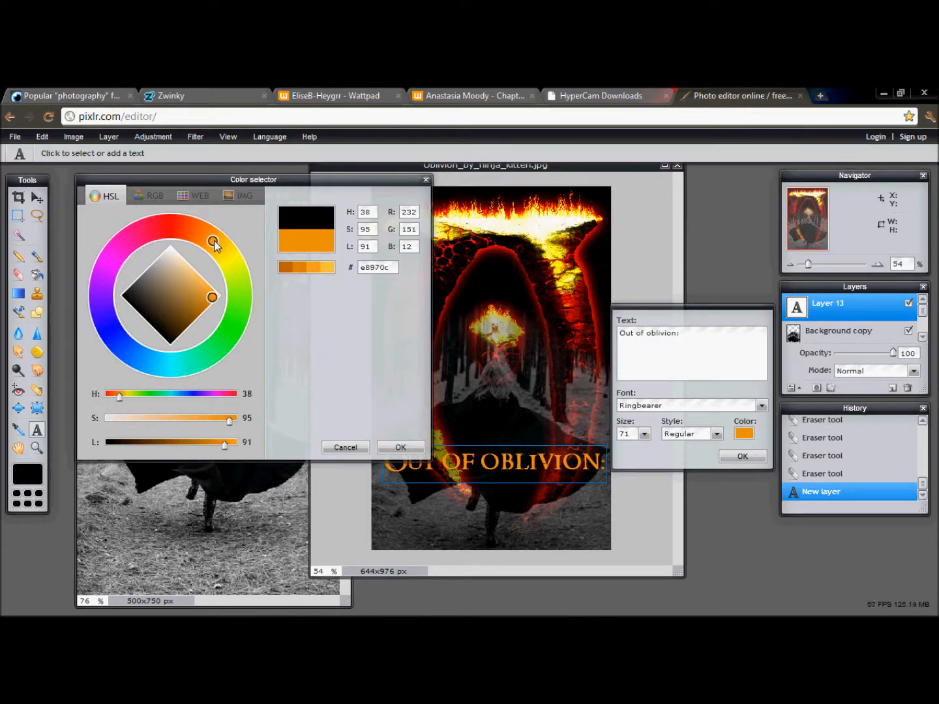
pyautogui.click(399, 448)
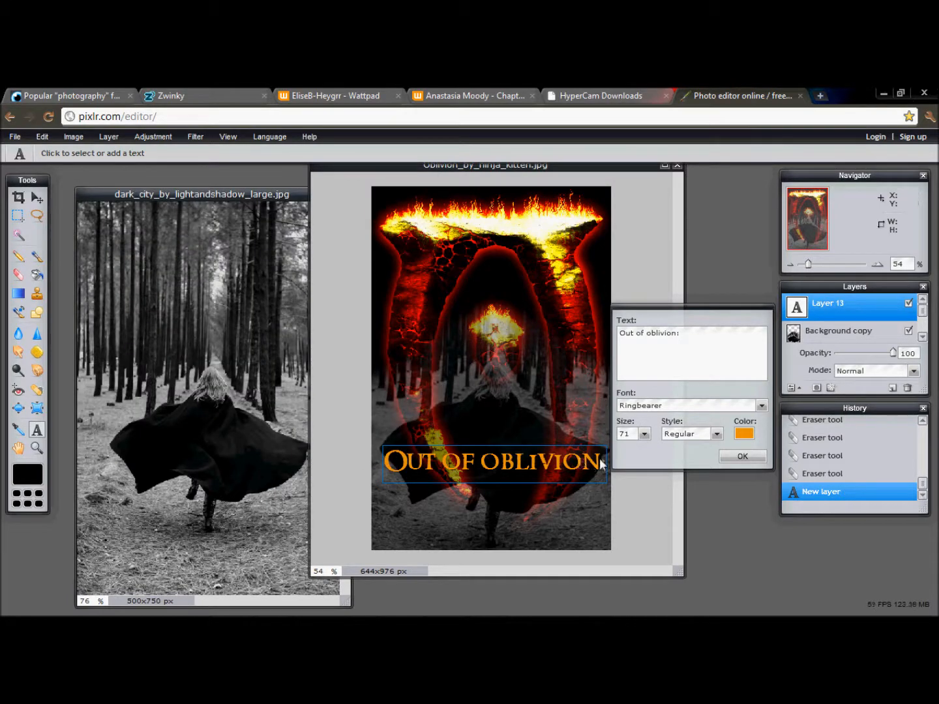
pyautogui.moveTo(559, 468); pyautogui.dragTo(555, 467)
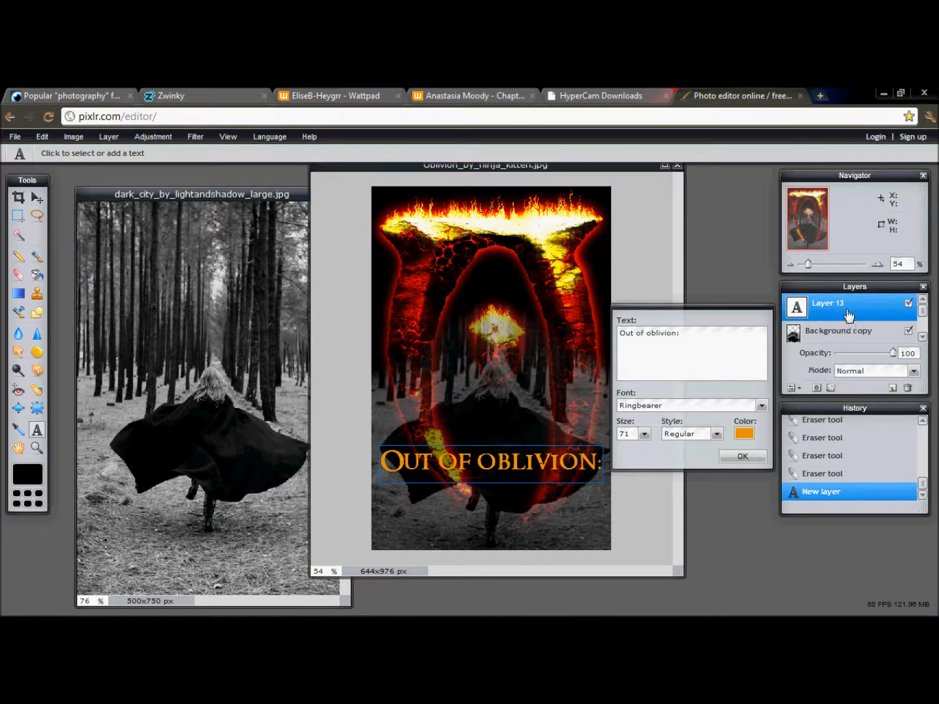
pyautogui.click(736, 458)
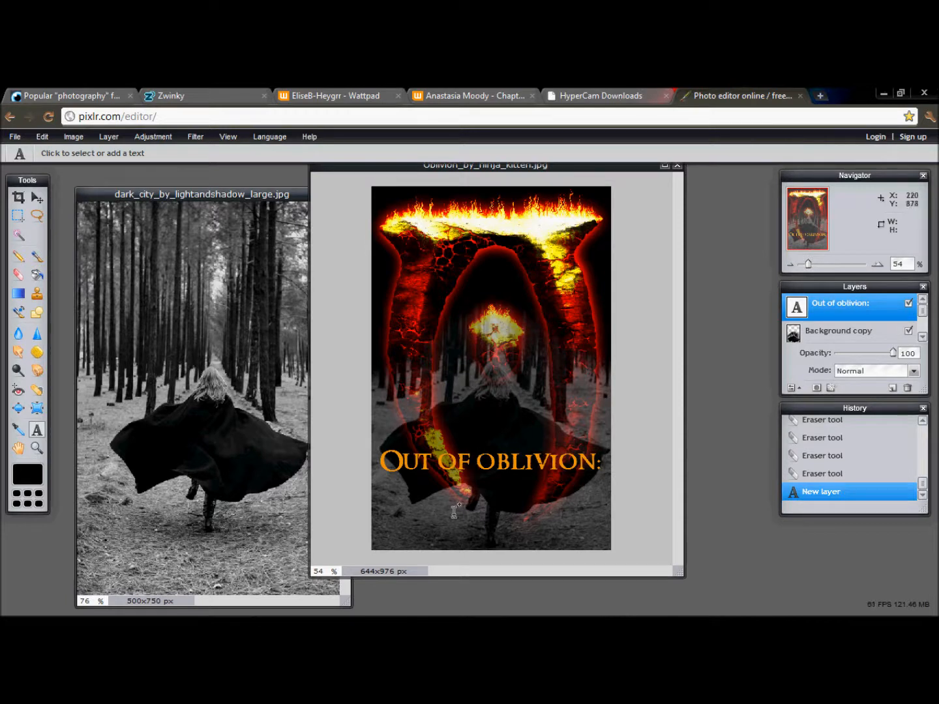
pyautogui.click(457, 512)
pyautogui.moveTo(517, 551); pyautogui.dragTo(622, 412)
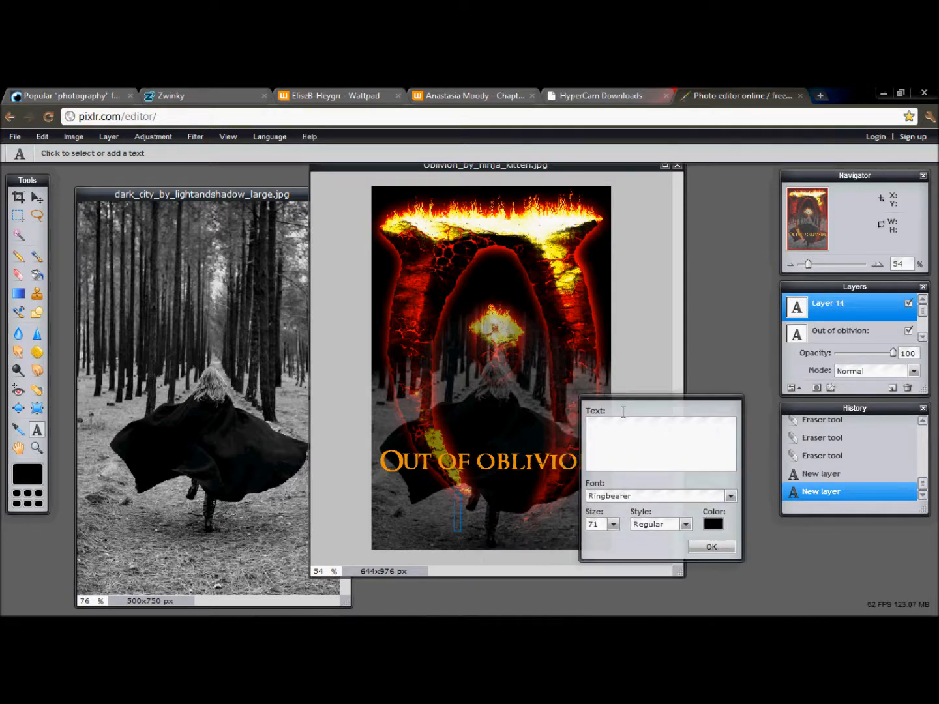
pyautogui.hotkey('ctrl', 'z')
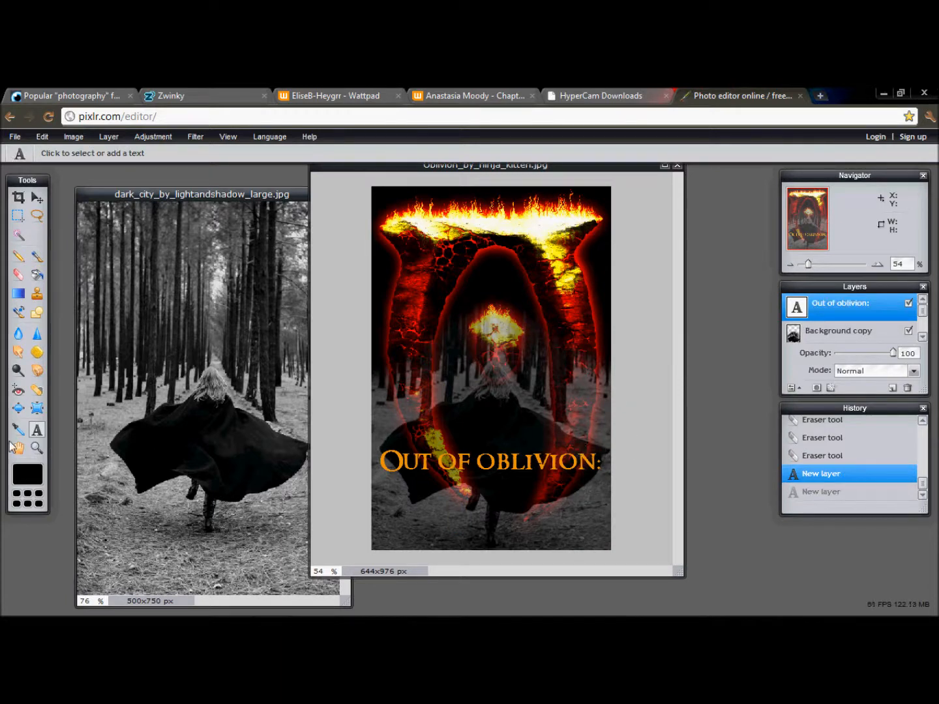
# - Add the text "The Return of" directly below the first title line and colour it with orange sampled from that line
pyautogui.click(420, 490)
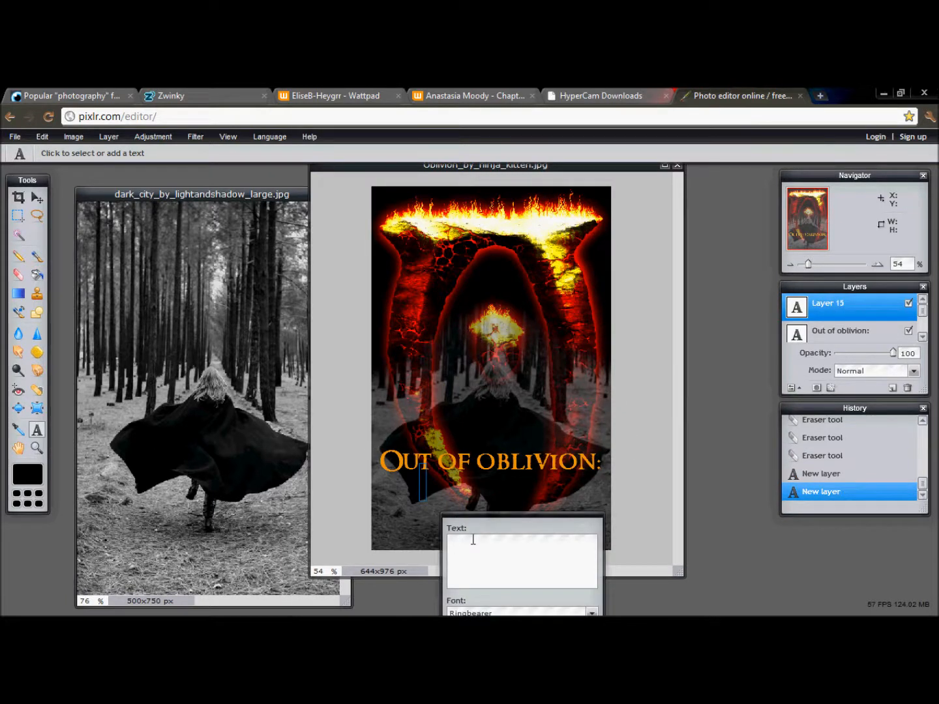
pyautogui.write('The Reu')
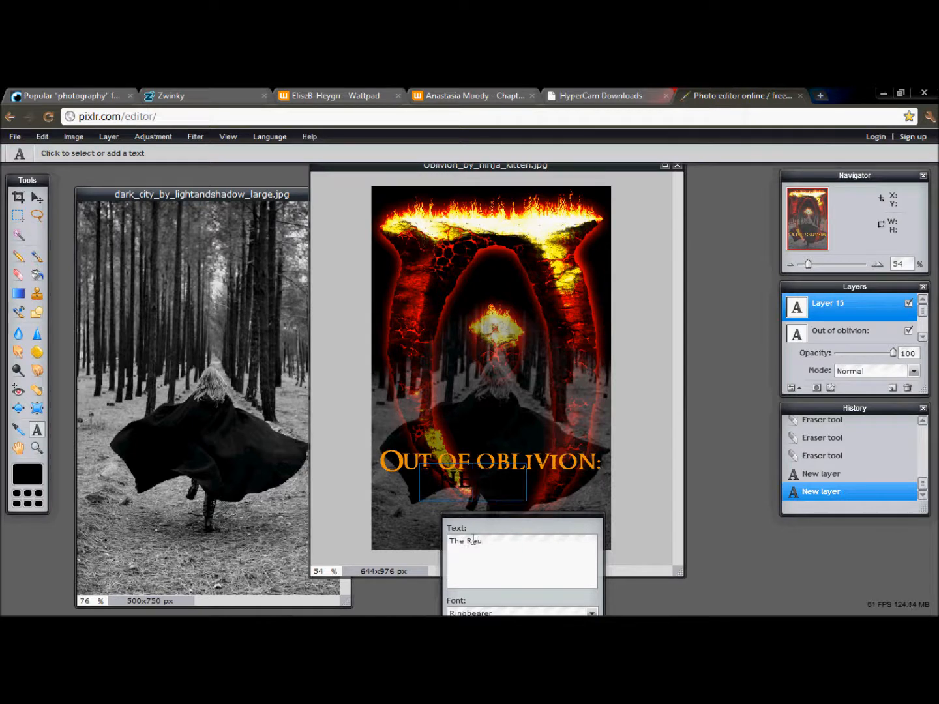
pyautogui.press('BackSpace')
pyautogui.write('turn of')
pyautogui.moveTo(468, 487); pyautogui.dragTo(657, 339)
pyautogui.click(777, 465)
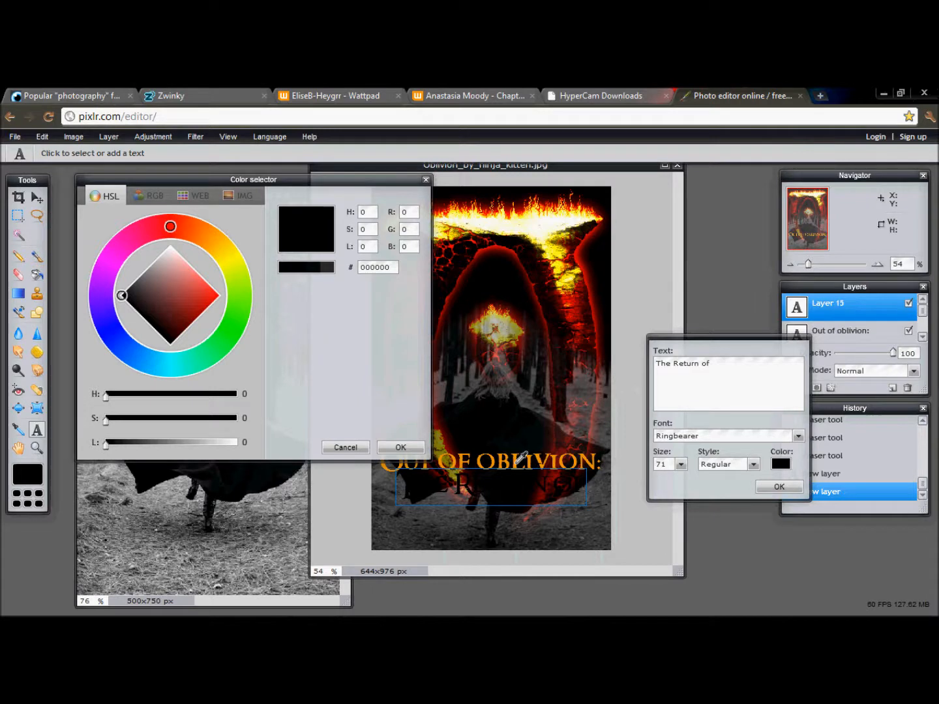
pyautogui.click(516, 463)
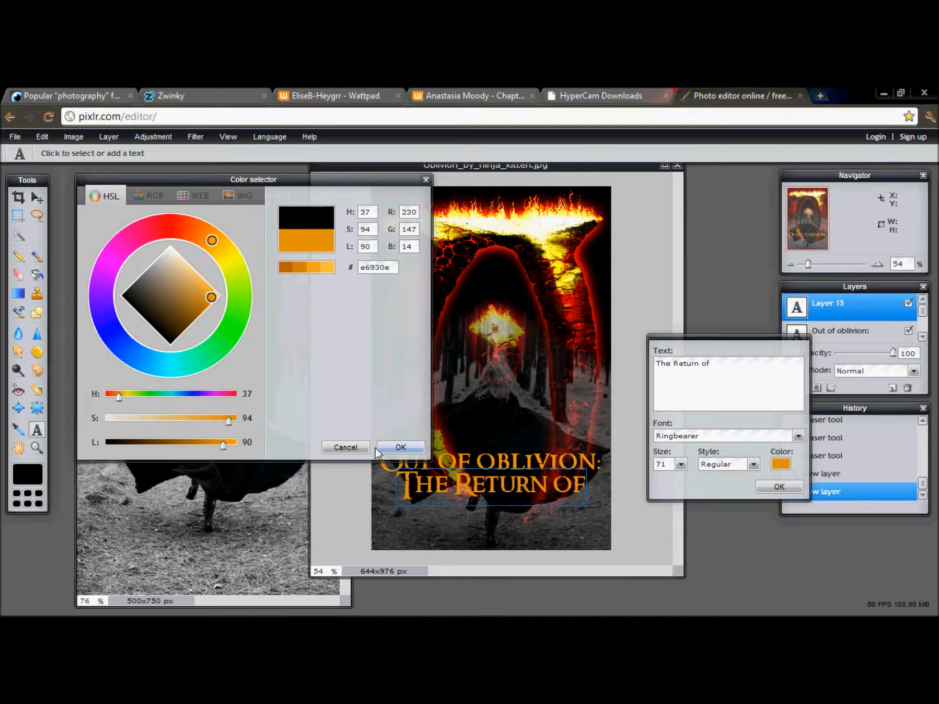
pyautogui.click(399, 446)
pyautogui.click(780, 489)
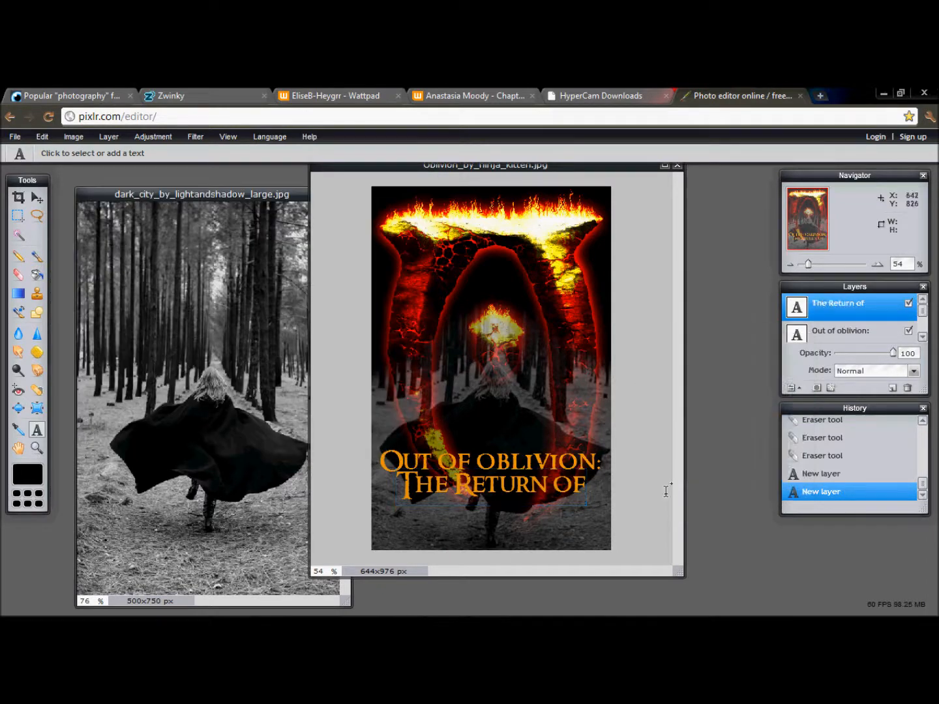
# - Add the text "Lord Voldemort" in Ringbearer, size 71, centred below "The Return of" near the image's lower edge
pyautogui.click(465, 515)
pyautogui.write('Lo')
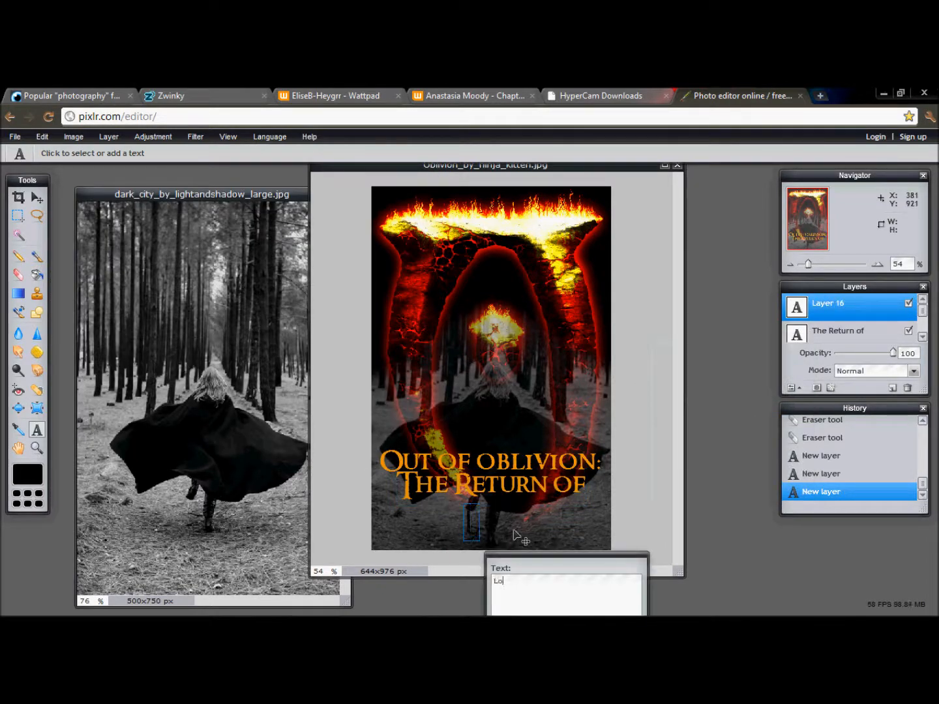
pyautogui.write('rd Vold')
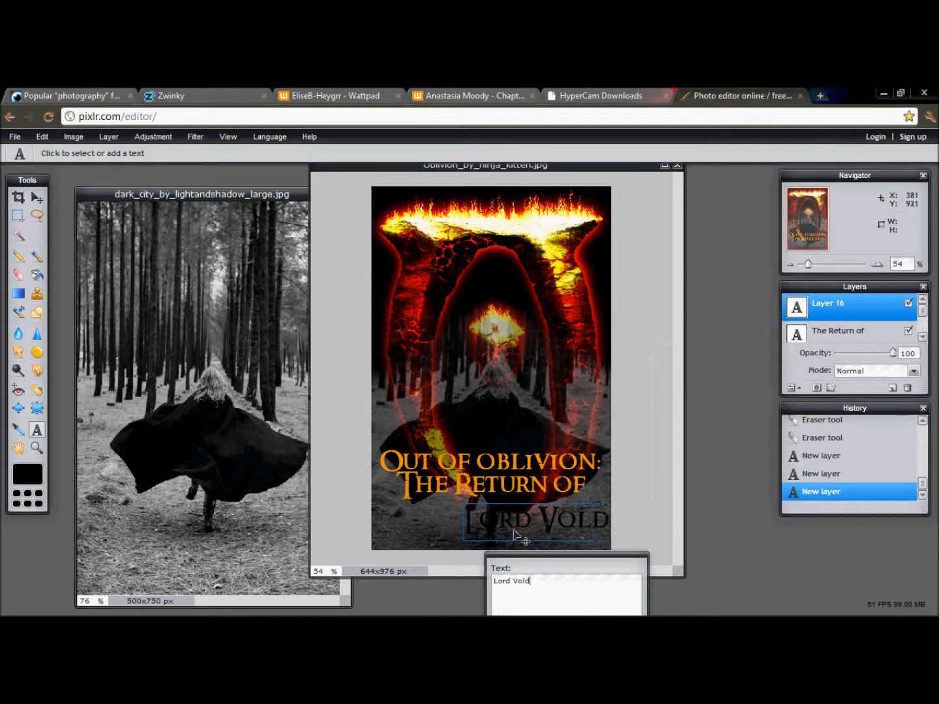
pyautogui.write('emort')
pyautogui.moveTo(514, 534); pyautogui.dragTo(428, 536)
pyautogui.moveTo(509, 562); pyautogui.dragTo(696, 345)
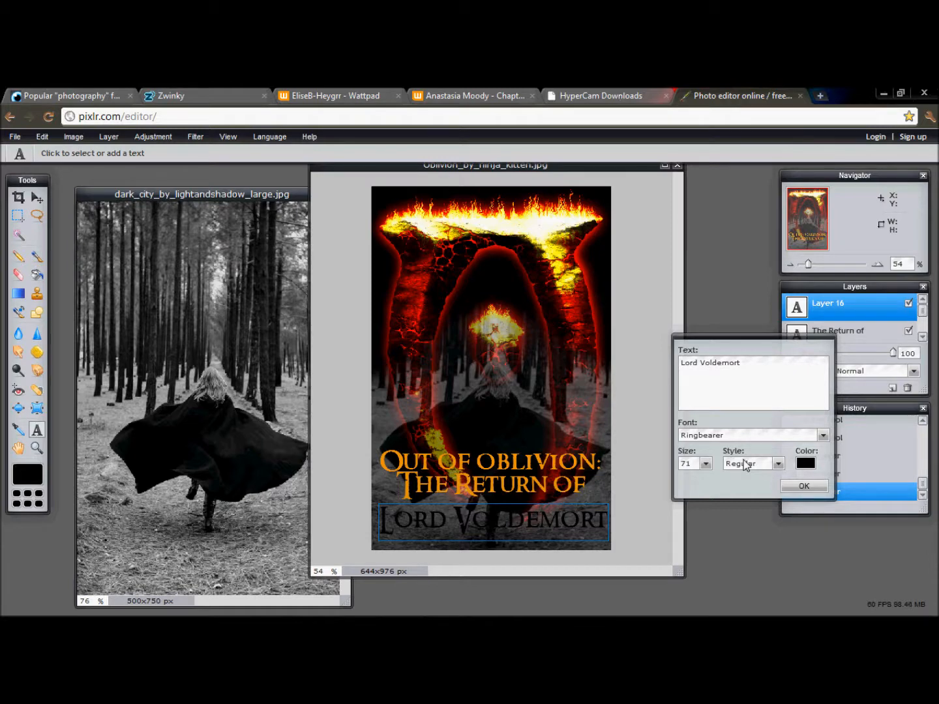
# - Colour the "Lord Voldemort" text with bright orange (e69010) sampled from the line above and apply it
pyautogui.click(806, 464)
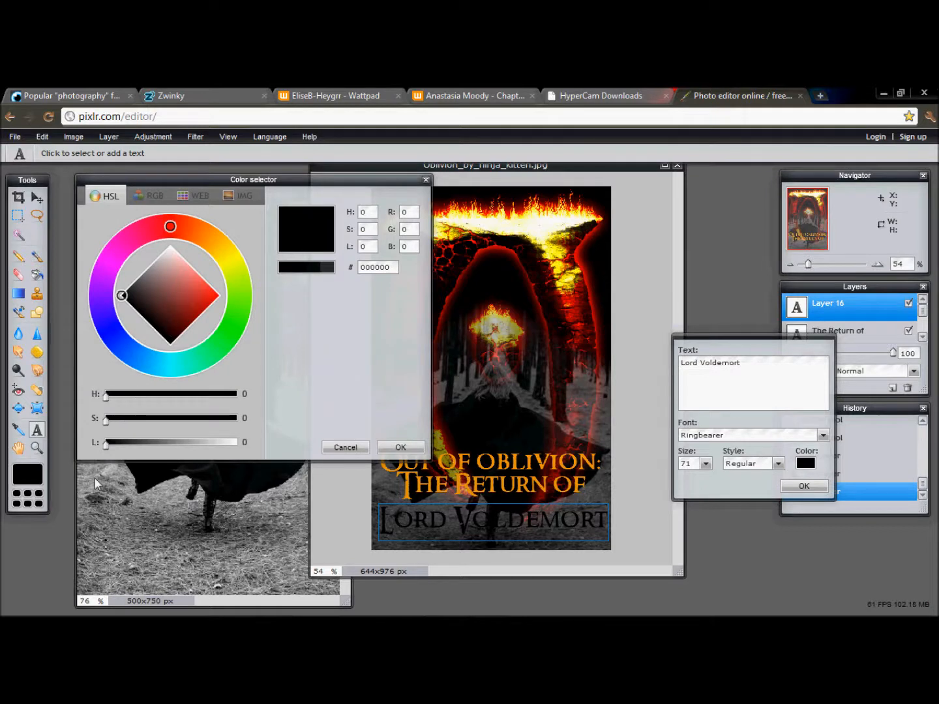
pyautogui.click(549, 484)
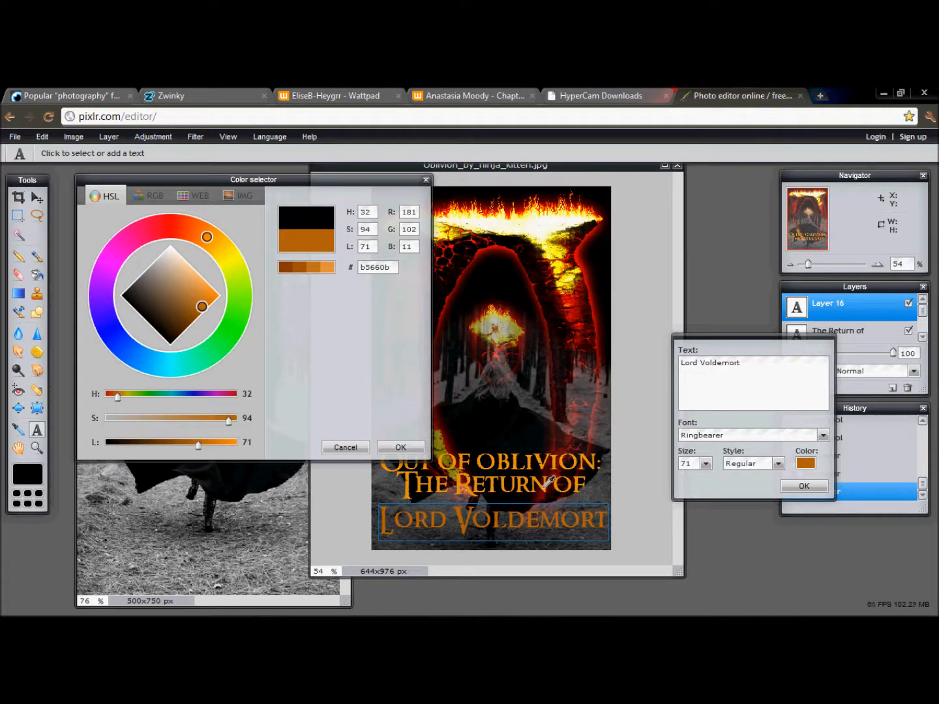
pyautogui.click(548, 485)
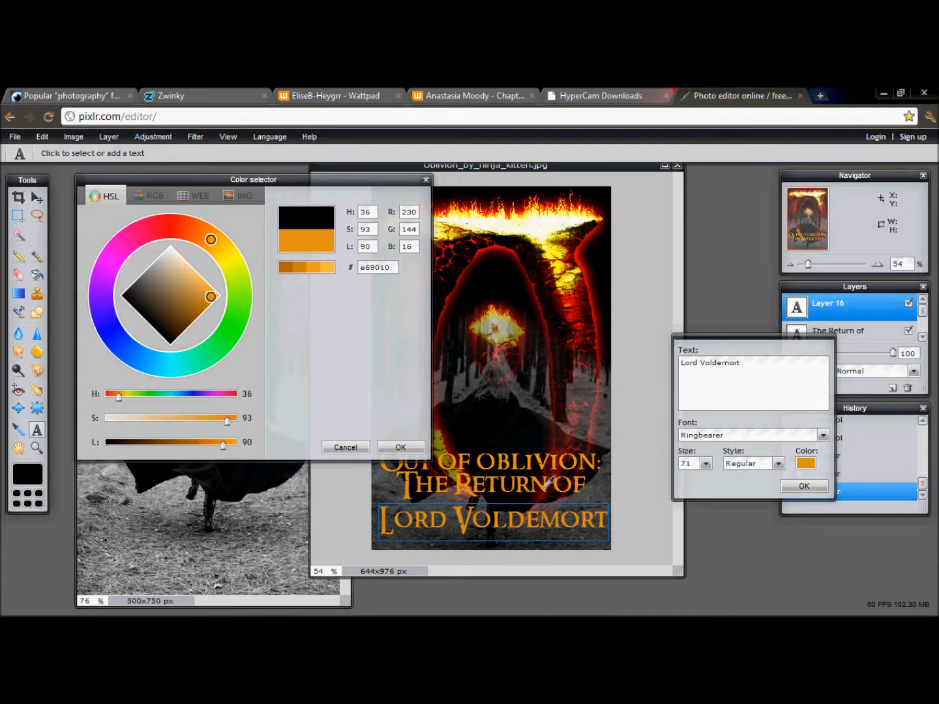
pyautogui.click(400, 448)
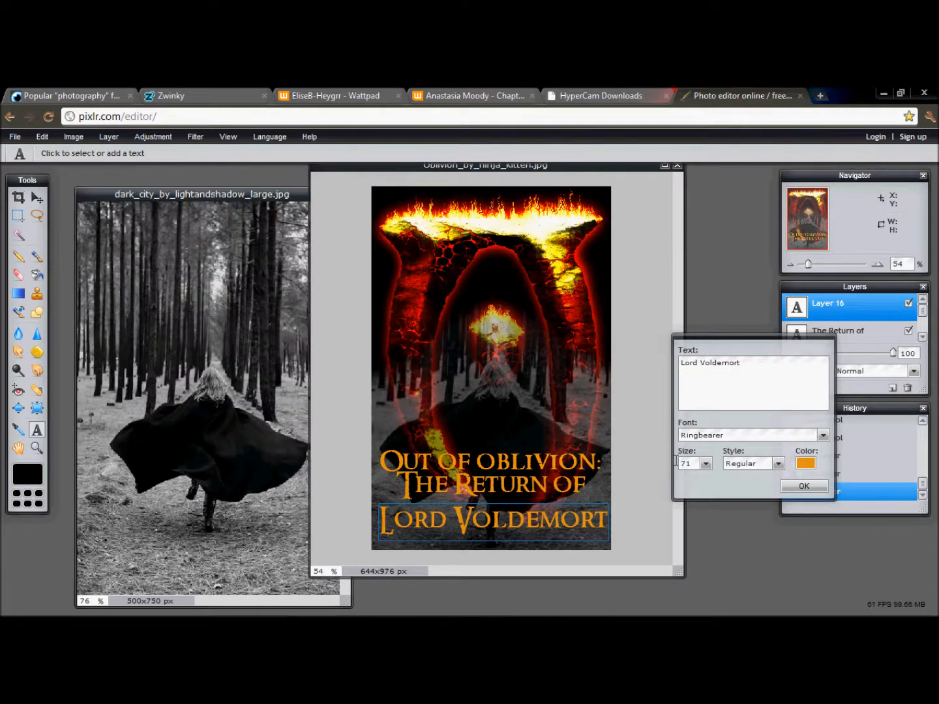
pyautogui.click(803, 486)
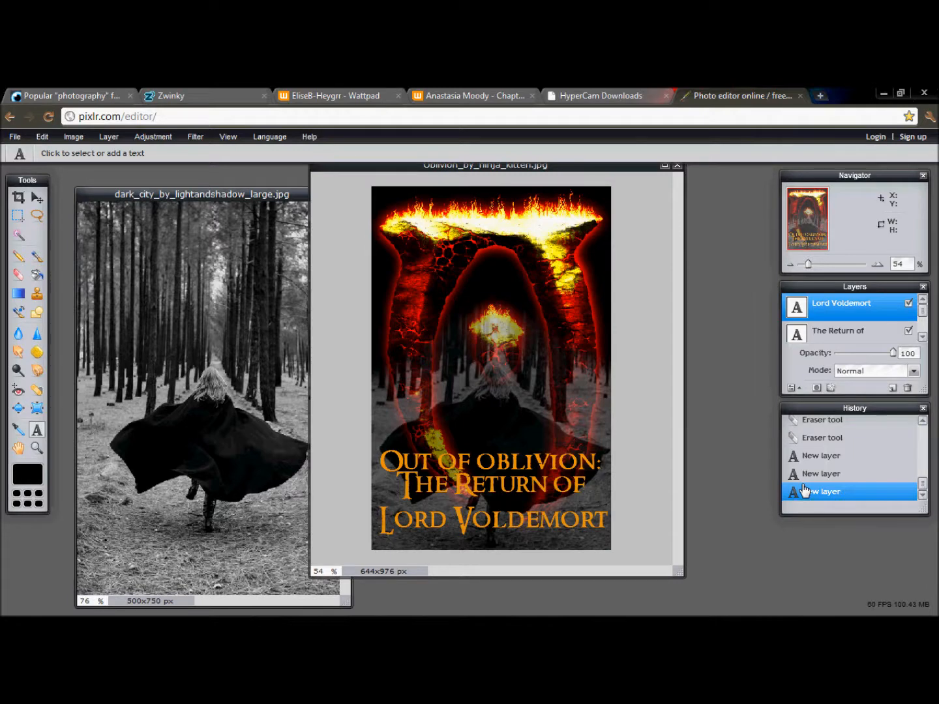
# - Try the Bevel layer style on the "Lord Voldemort" text layer, then leave all layer styles switched off
pyautogui.click(830, 388)
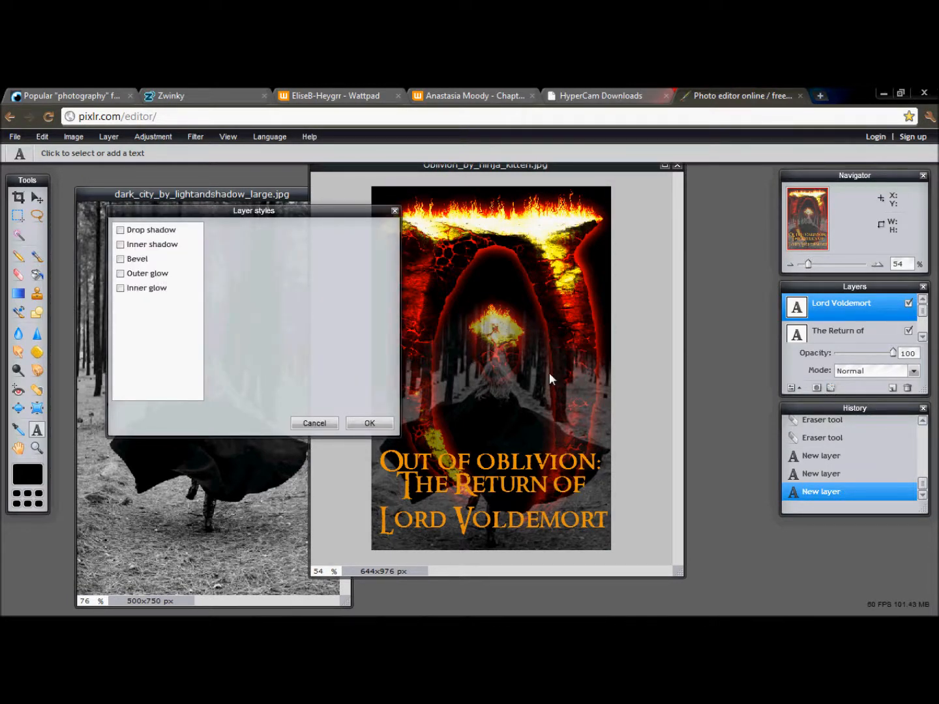
pyautogui.click(326, 423)
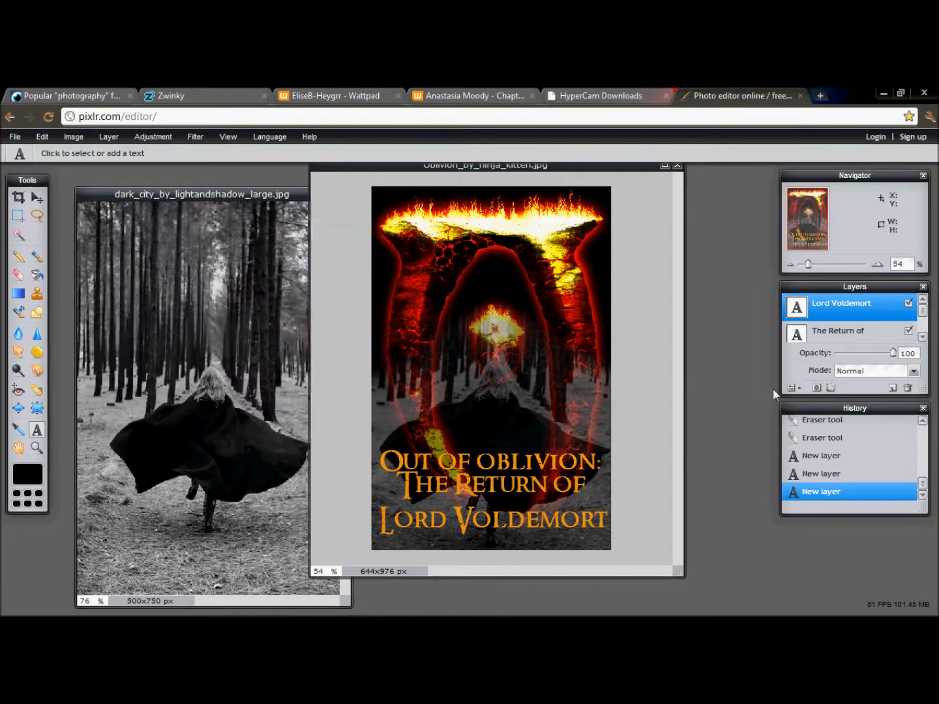
pyautogui.click(830, 389)
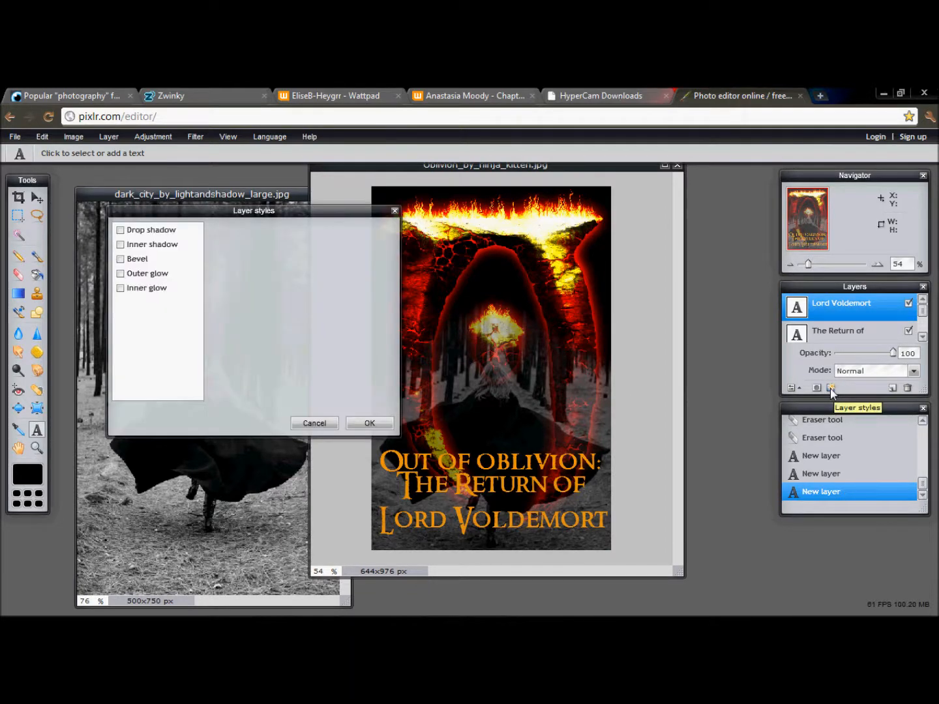
pyautogui.click(120, 260)
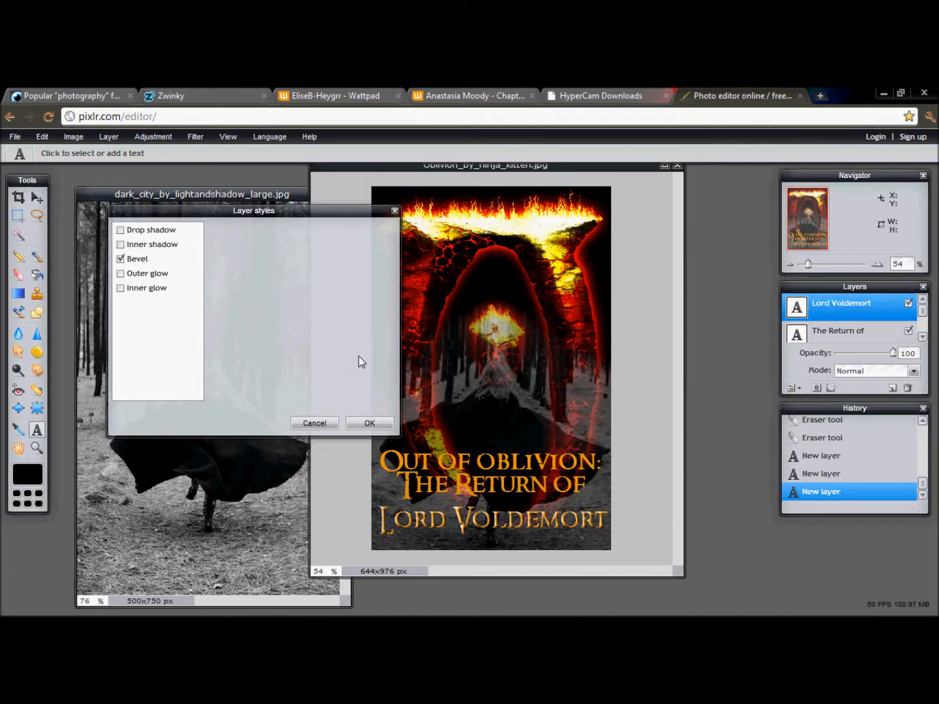
pyautogui.click(121, 260)
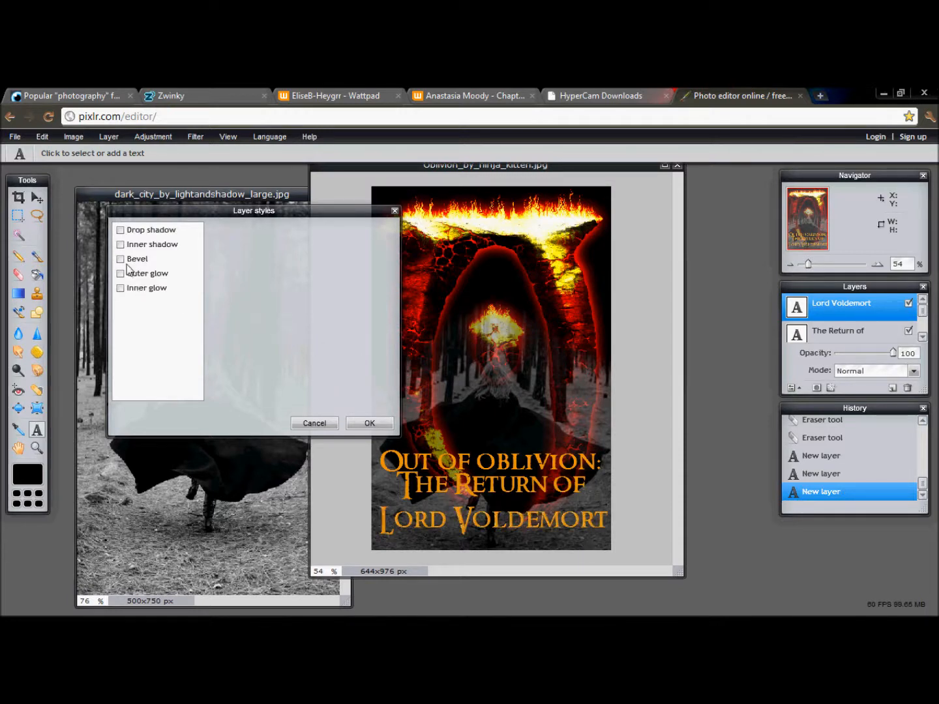
pyautogui.click(368, 424)
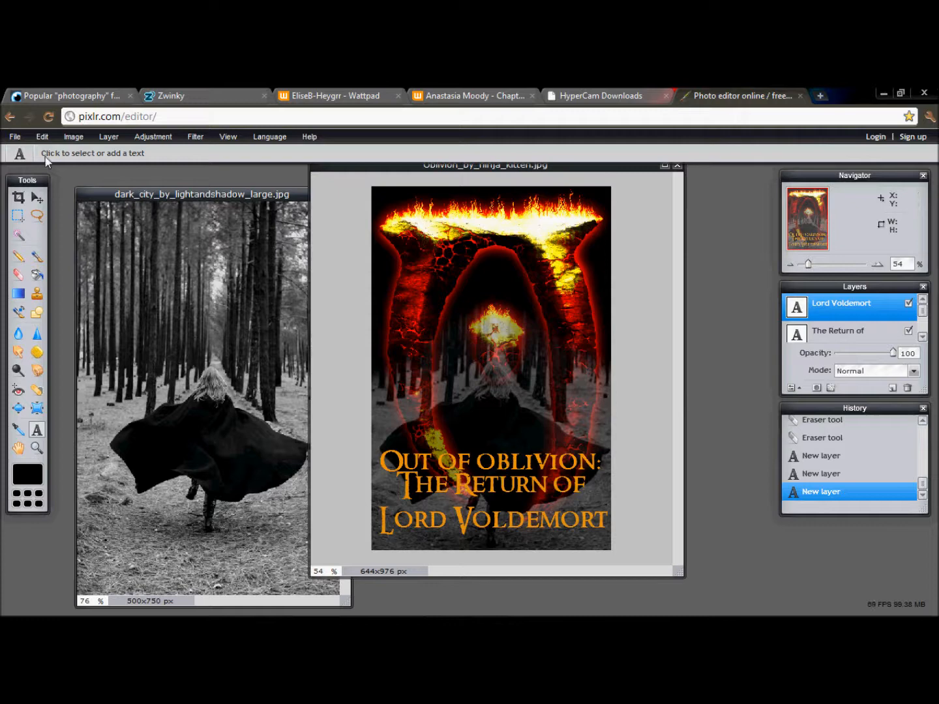
# - Open the image BlackStripe.jpg from the "Randoms, Possibles for fan fics and such" pictures folder
pyautogui.click(15, 136)
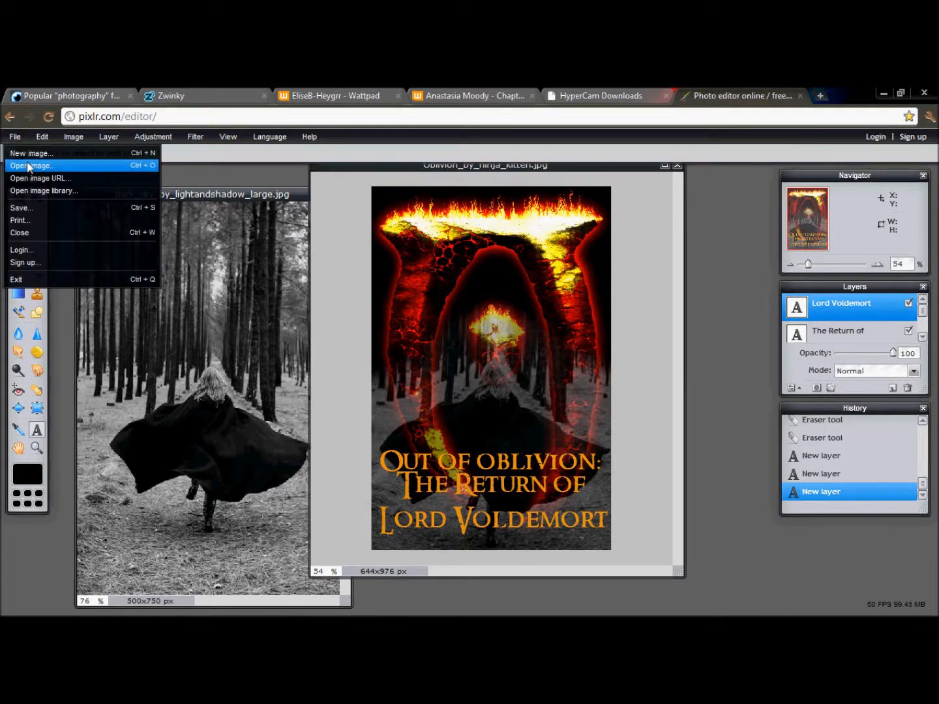
pyautogui.click(28, 166)
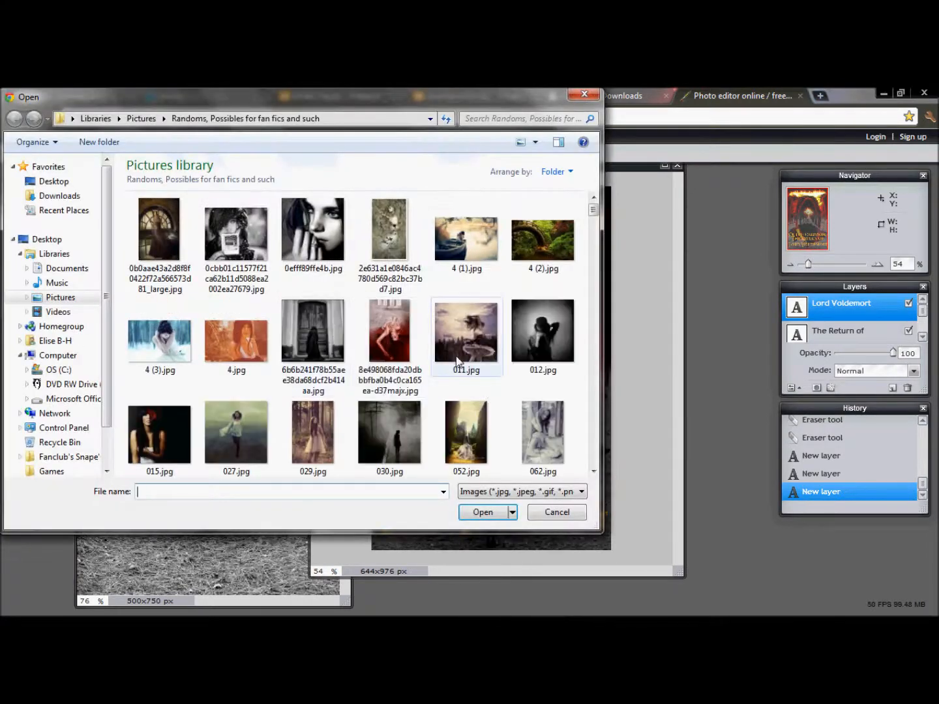
pyautogui.click(454, 415)
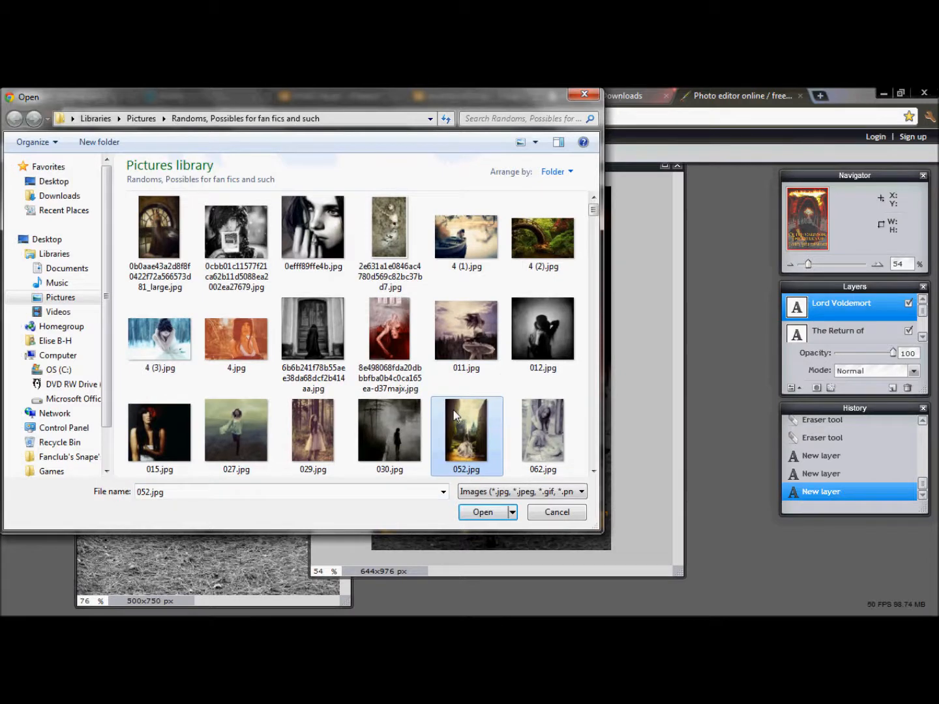
pyautogui.press('b')
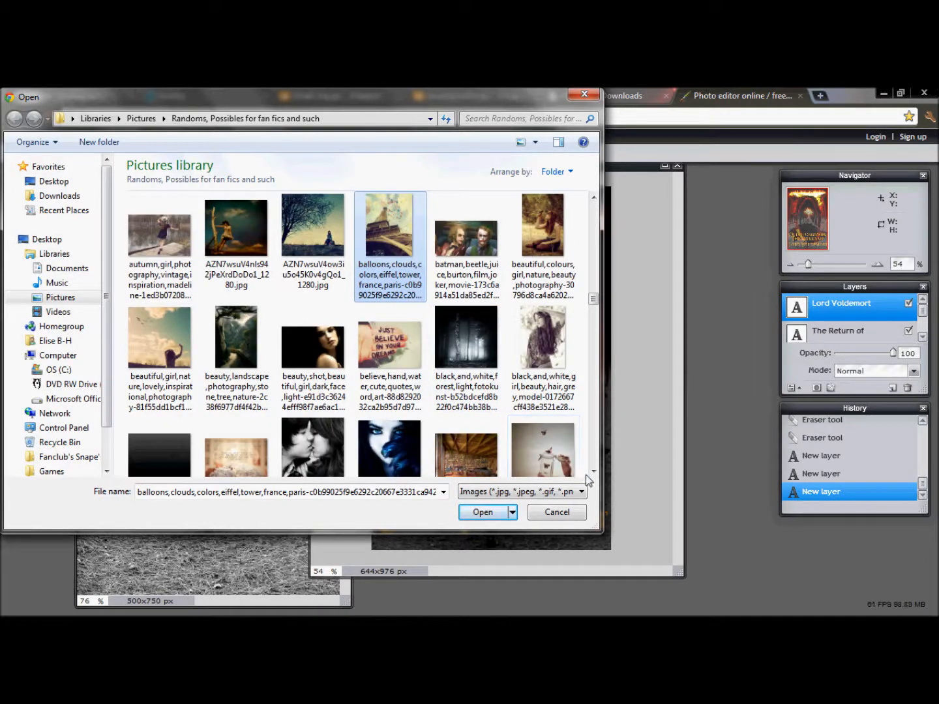
pyautogui.click(163, 456)
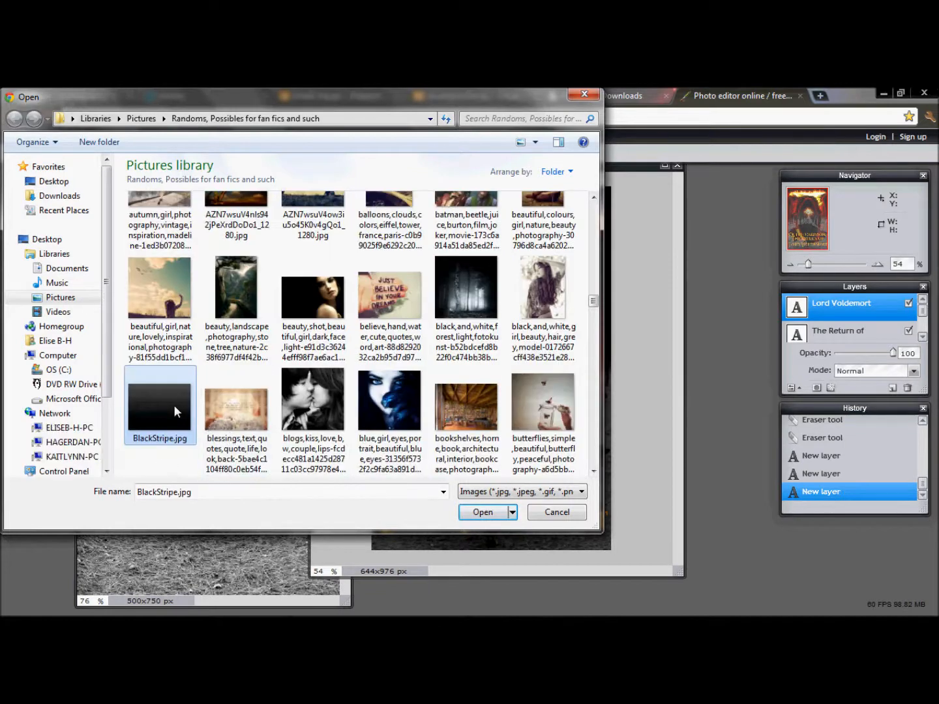
pyautogui.doubleClick(173, 404)
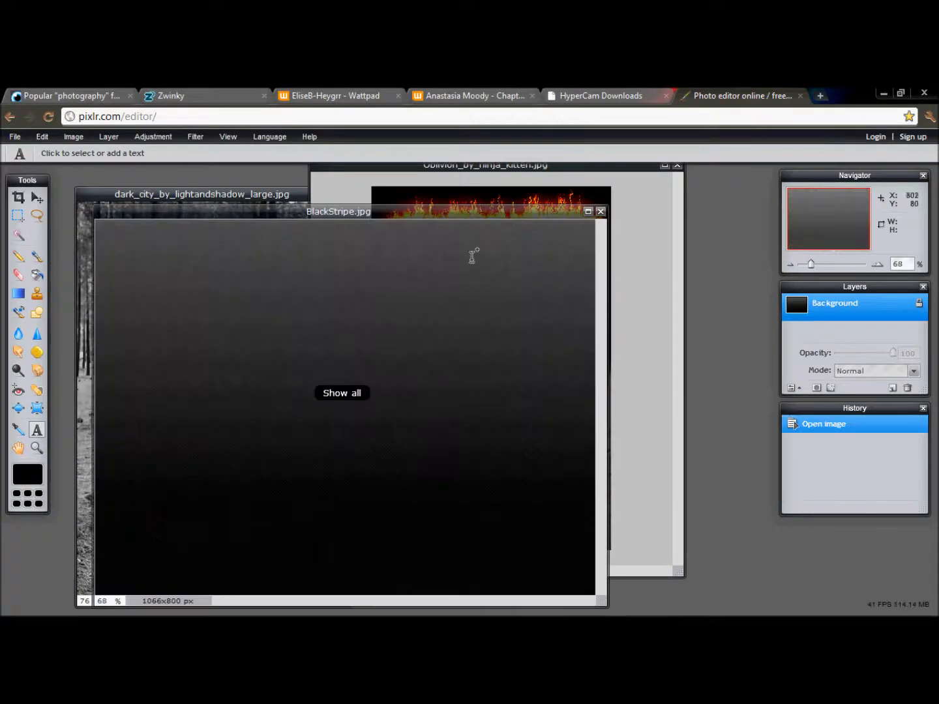
# - Move the black stripe image window aside and paste its background as a new layer in the Oblivion cover
pyautogui.moveTo(444, 211); pyautogui.dragTo(936, 270)
pyautogui.moveTo(841, 303); pyautogui.dragTo(519, 319)
pyautogui.press('v')
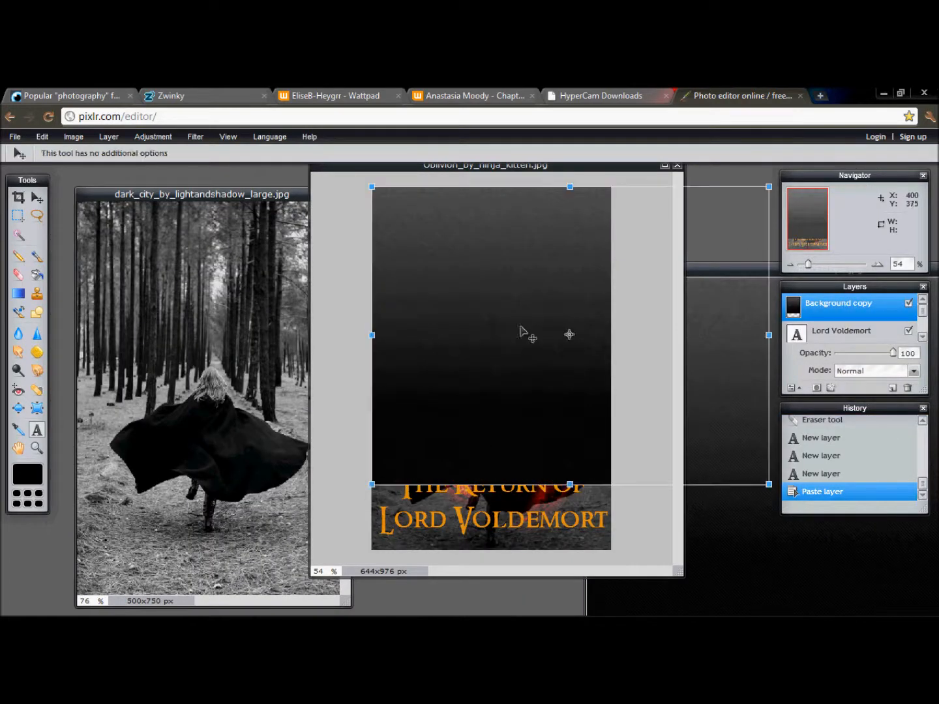
# - Squash the pasted black layer into a wide horizontal band and position it across the title area near the cover's lower edge
pyautogui.moveTo(769, 484); pyautogui.dragTo(737, 366)
pyautogui.moveTo(627, 335); pyautogui.dragTo(569, 470)
pyautogui.moveTo(678, 500); pyautogui.dragTo(680, 507)
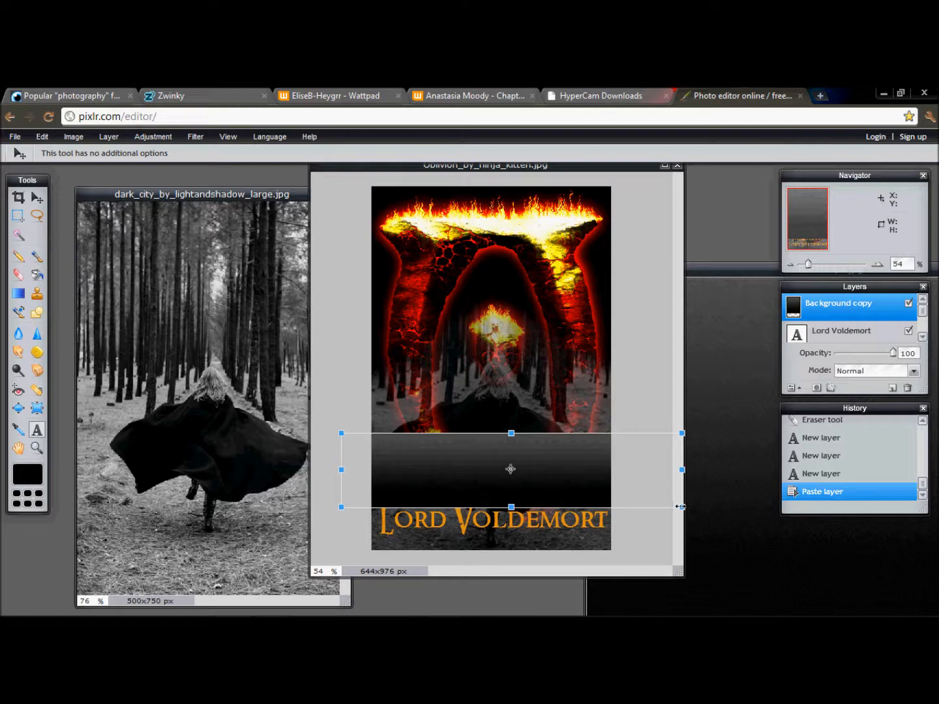
pyautogui.press('Return')
pyautogui.moveTo(447, 479); pyautogui.dragTo(440, 494)
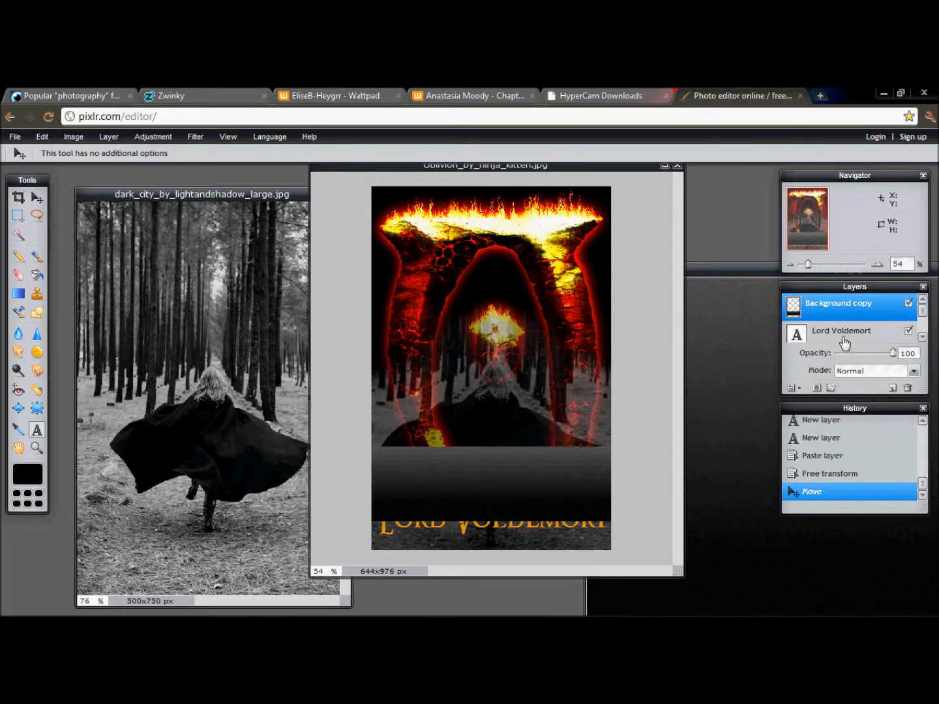
# - Reorder the layers so that the "Lord Voldemort", "The Return of" and "Out of oblivion:" texts all lie above the black band
pyautogui.moveTo(858, 334); pyautogui.dragTo(851, 303)
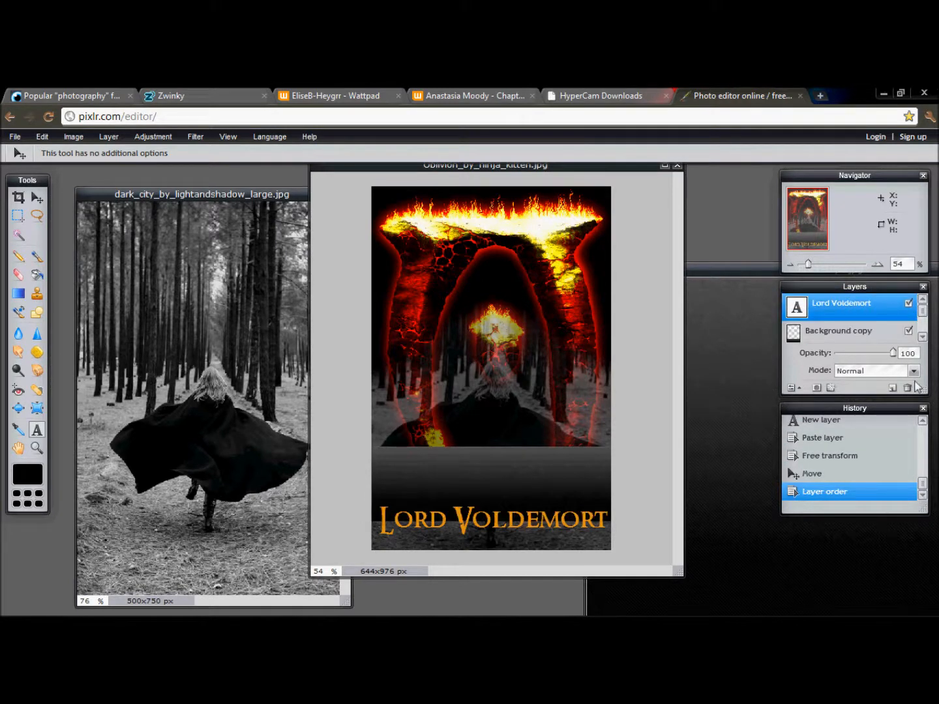
pyautogui.click(922, 337)
pyautogui.click(858, 309)
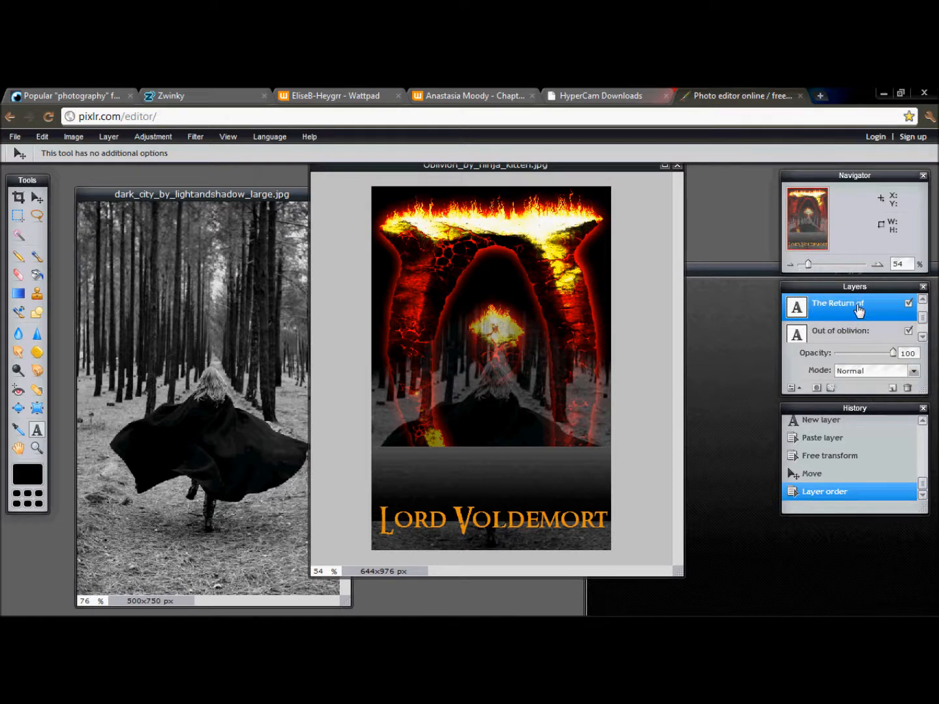
pyautogui.moveTo(823, 318); pyautogui.dragTo(831, 301)
pyautogui.moveTo(924, 389); pyautogui.dragTo(927, 437)
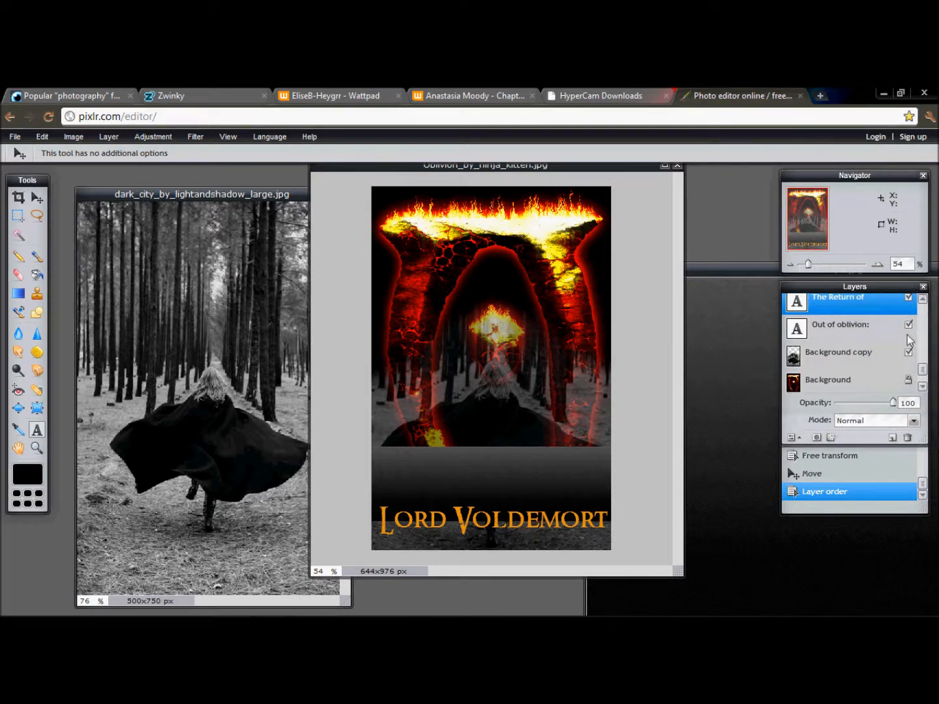
pyautogui.moveTo(922, 369); pyautogui.dragTo(921, 334)
pyautogui.moveTo(861, 337); pyautogui.dragTo(860, 313)
pyautogui.click(843, 349)
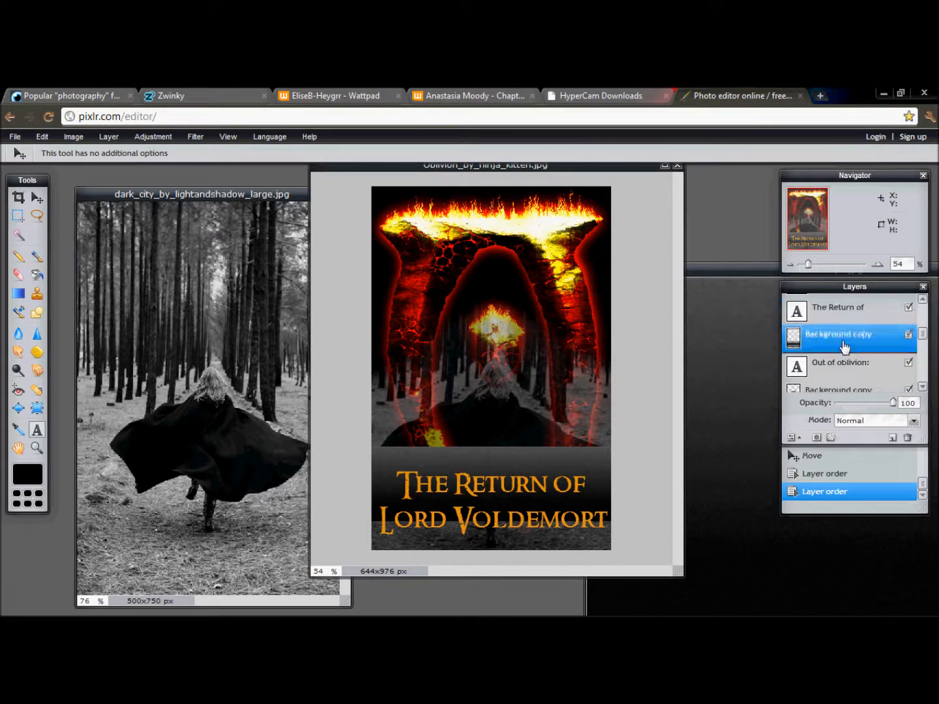
pyautogui.moveTo(845, 366); pyautogui.dragTo(842, 320)
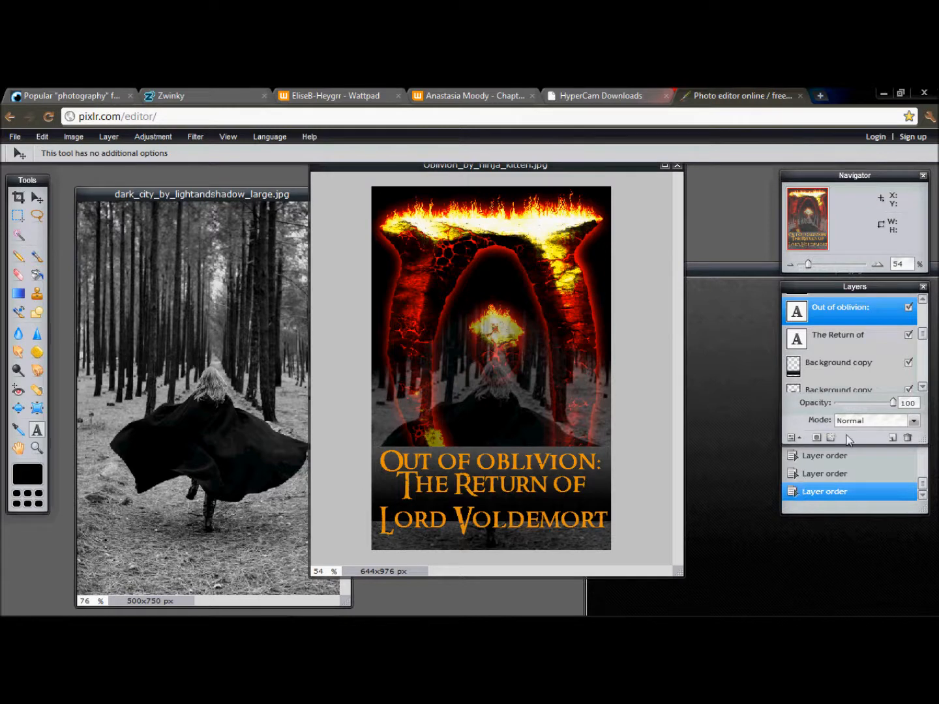
# - Rename the black band's layer to "stripe" and reduce its opacity to 59
pyautogui.click(849, 370)
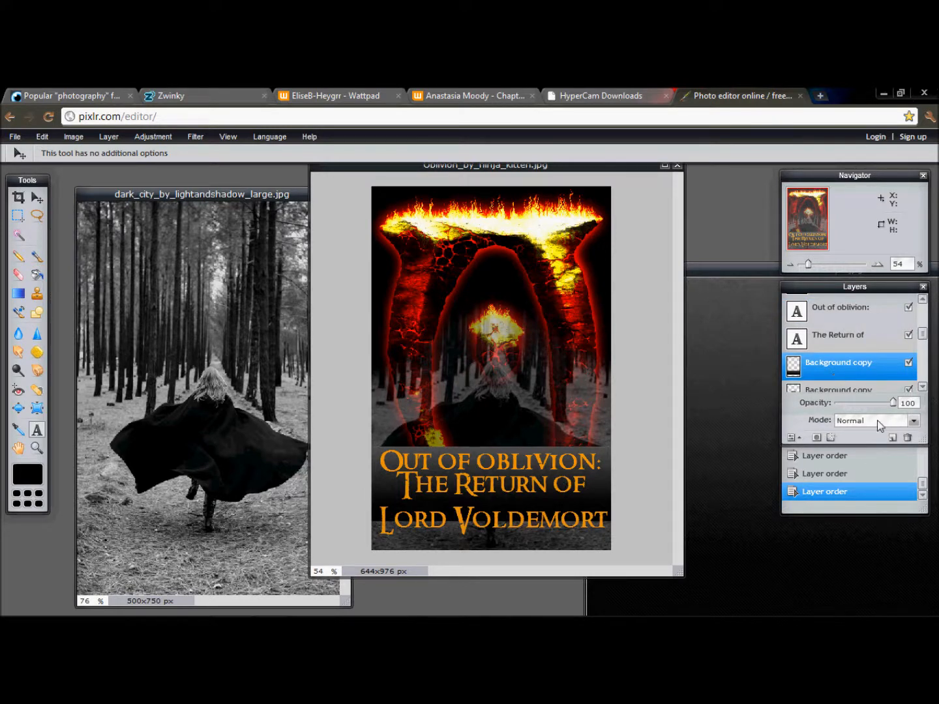
pyautogui.doubleClick(835, 373)
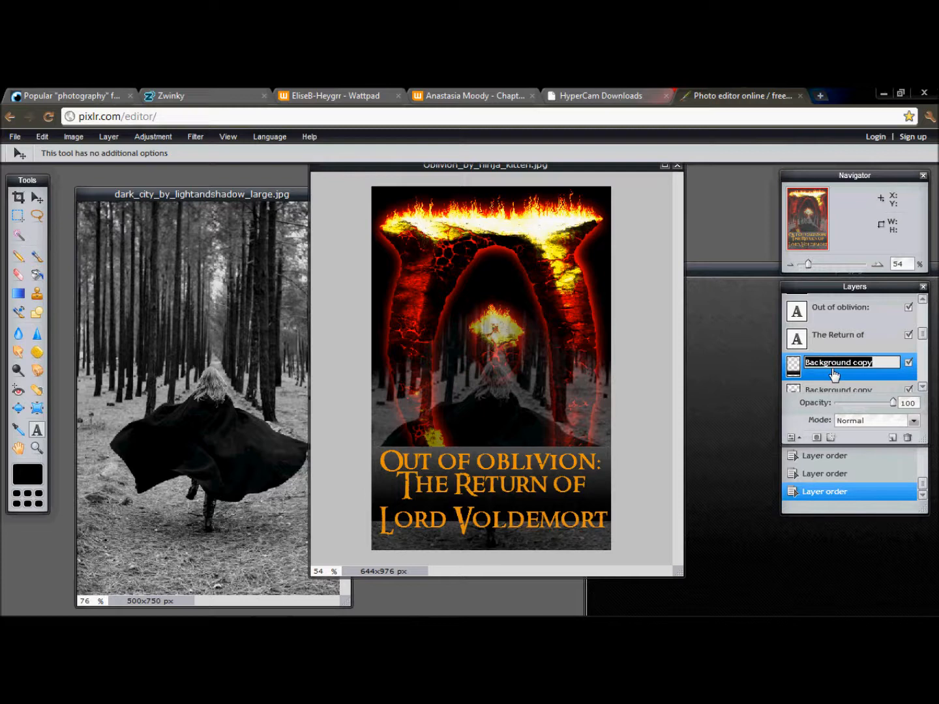
pyautogui.write('stripe')
pyautogui.click(894, 404)
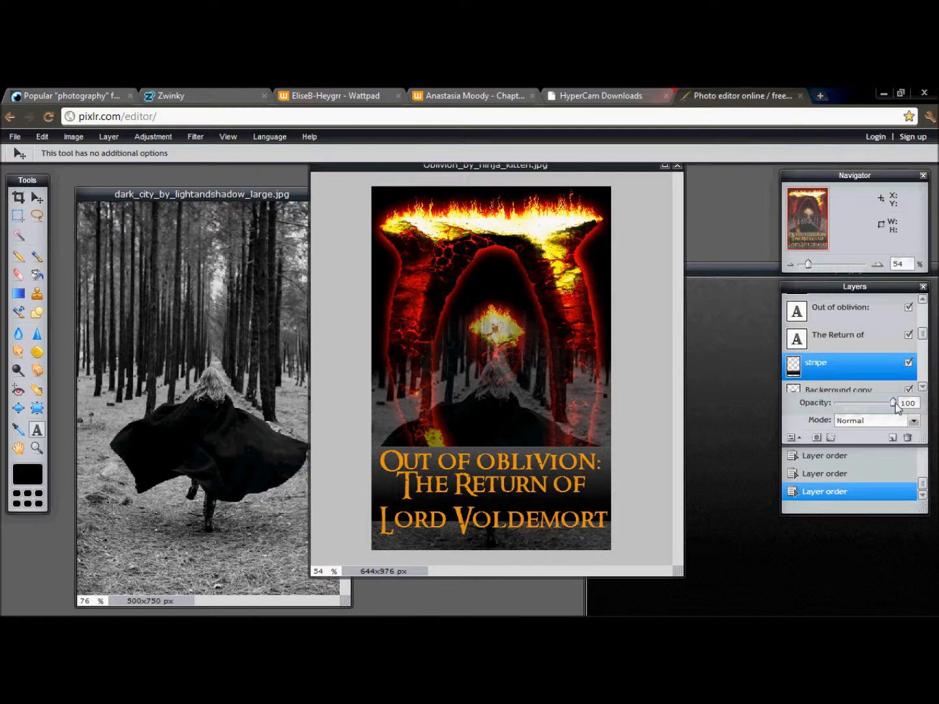
pyautogui.moveTo(894, 403); pyautogui.dragTo(871, 403)
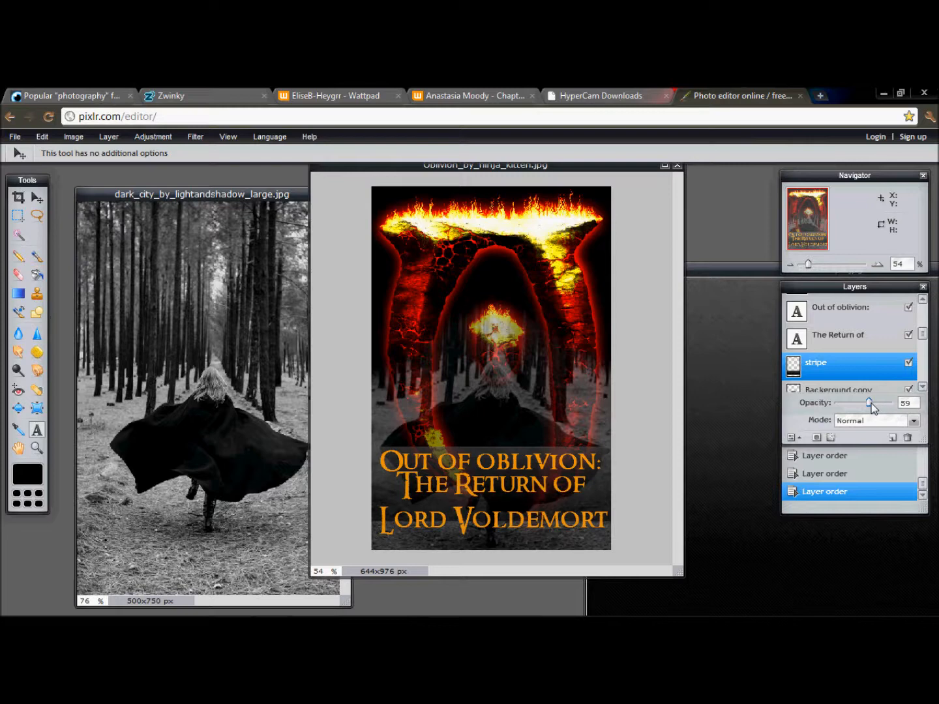
# - Delete the "stripe" layer from the Oblivion cover
pyautogui.rightClick(849, 364)
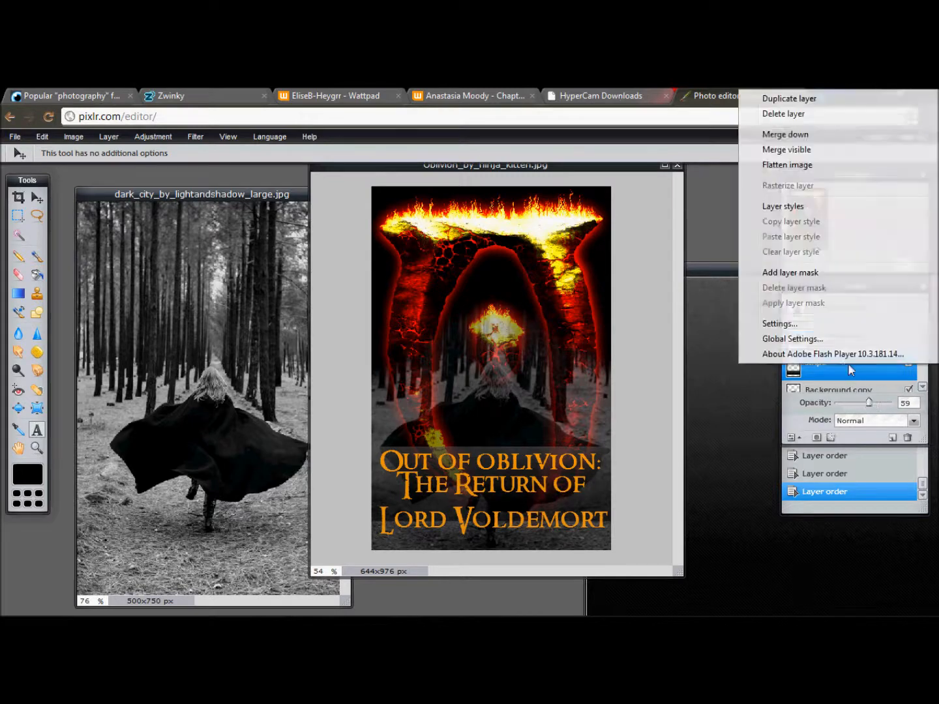
pyautogui.click(795, 114)
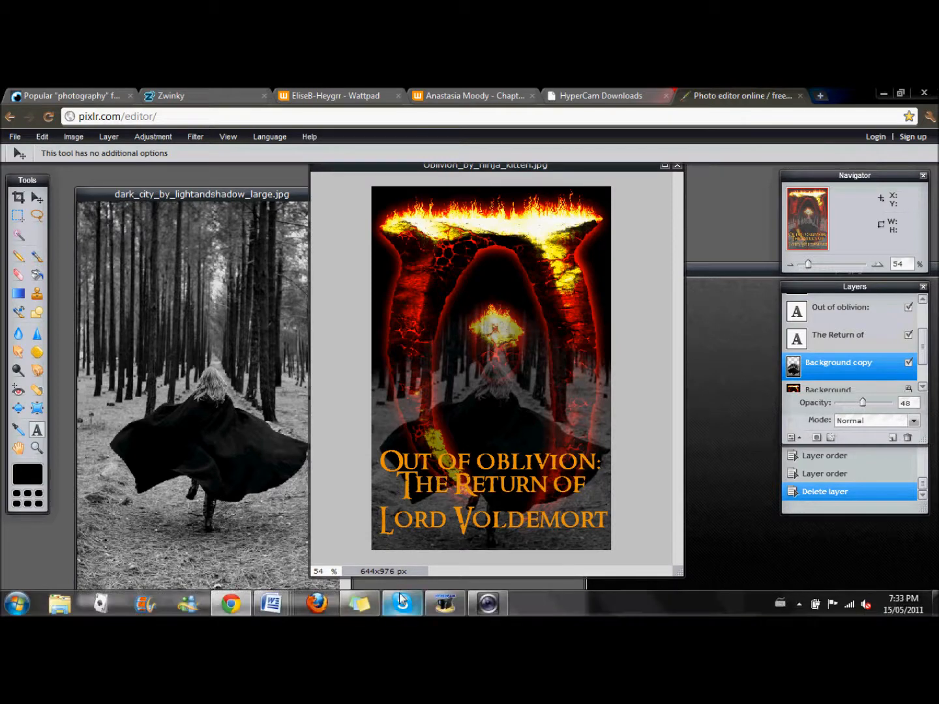
pyautogui.click(448, 612)
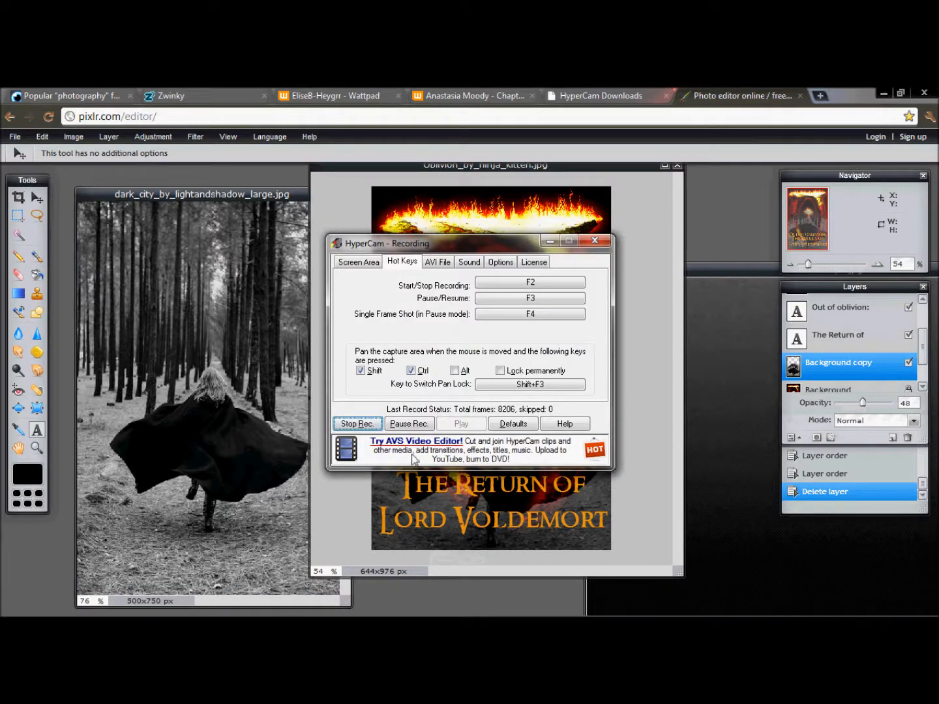